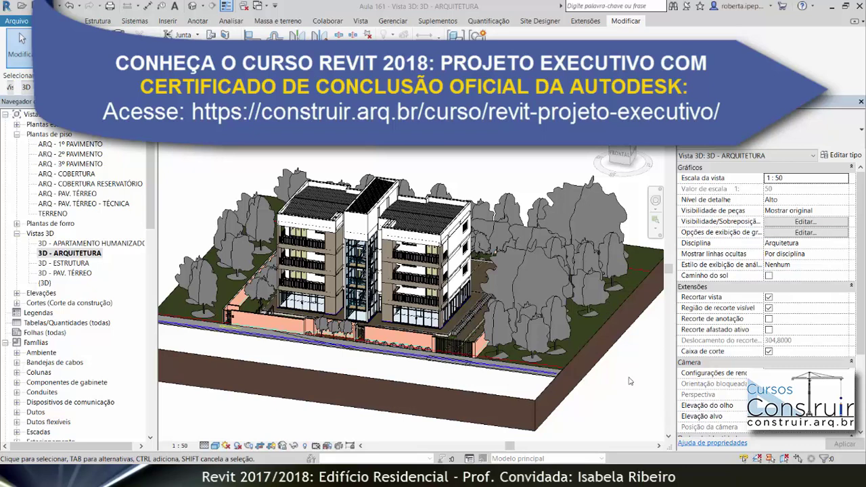
Open the TERRENO site floor plan and frame the building
{"action": "double_click", "coordinate": [52, 215]}
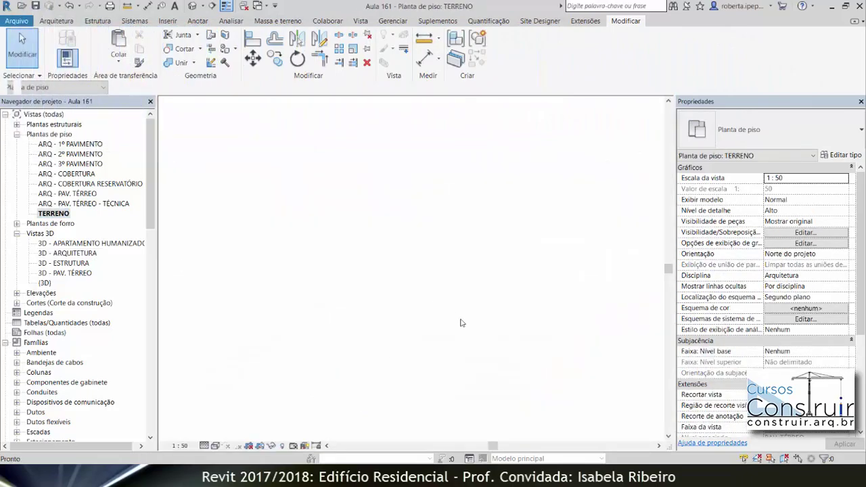
{"action": "scroll", "coordinate": [481, 314], "scroll_direction": "down", "scroll_amount": 3}
{"action": "scroll", "coordinate": [487, 310], "scroll_direction": "down", "scroll_amount": 2}
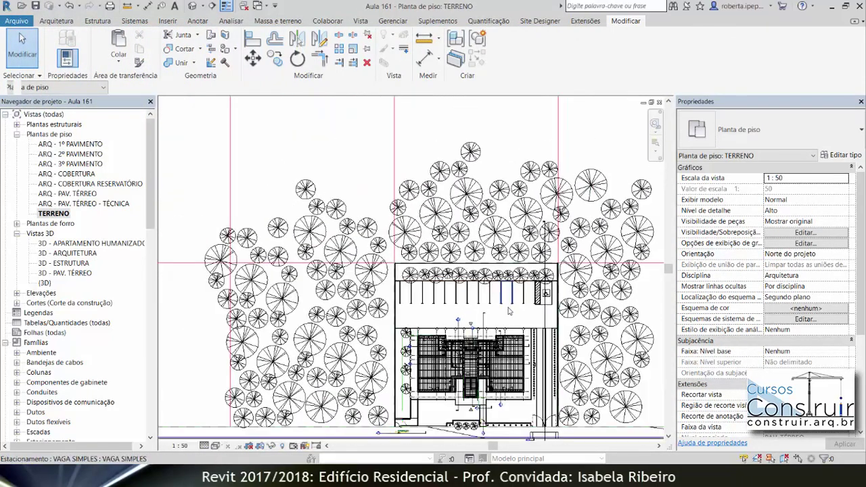
{"action": "middle_click_drag", "start_coordinate": [491, 306], "coordinate": [454, 283]}
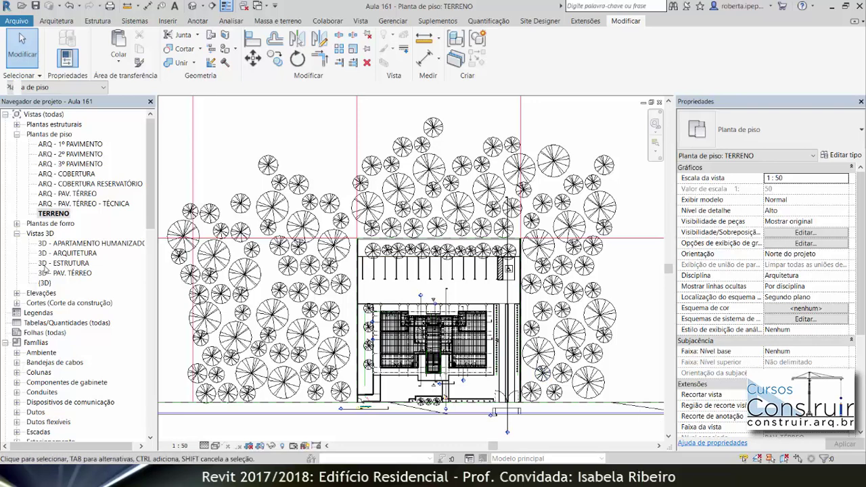
In the 3D - ARQUITETURA view, preview the Realistic visual style, then return to Shaded
{"action": "double_click", "coordinate": [87, 254]}
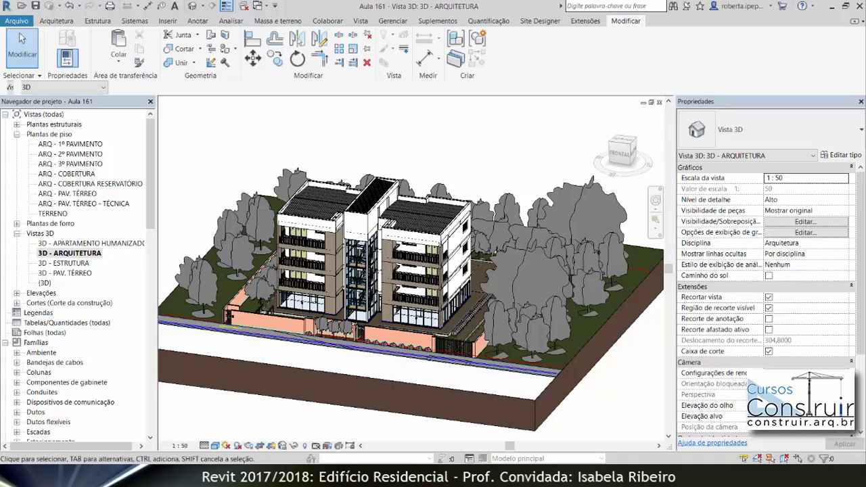
{"action": "left_click", "coordinate": [215, 446]}
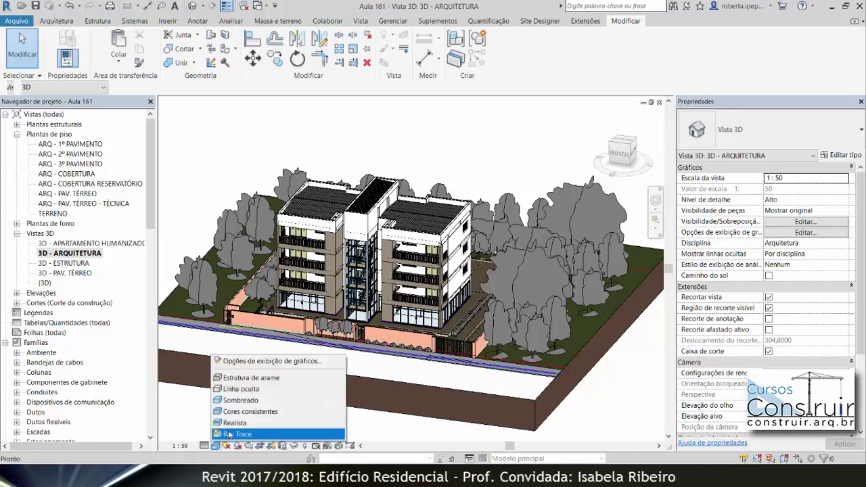
{"action": "left_click", "coordinate": [231, 433]}
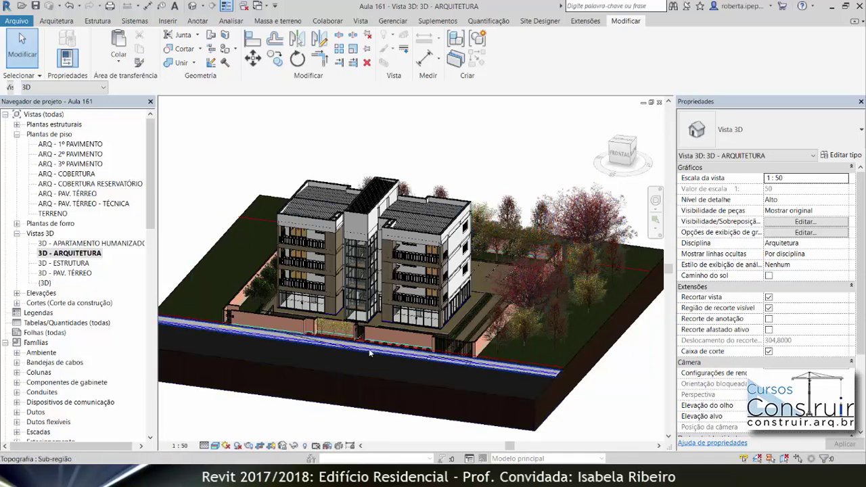
{"action": "left_click", "coordinate": [214, 447]}
{"action": "left_click", "coordinate": [230, 420]}
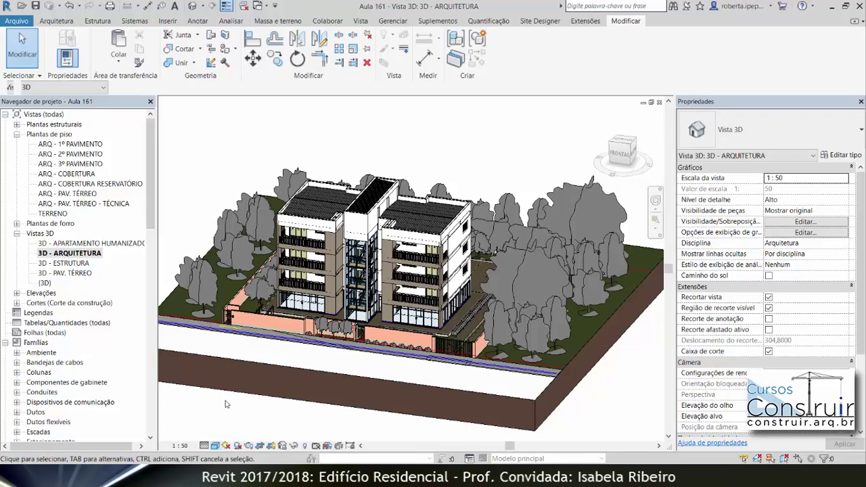
Zoom to the front boundary wall, select it and open its .EXT Muro 15cm com rufo type properties
{"action": "scroll", "coordinate": [419, 238], "scroll_direction": "up", "scroll_amount": 2}
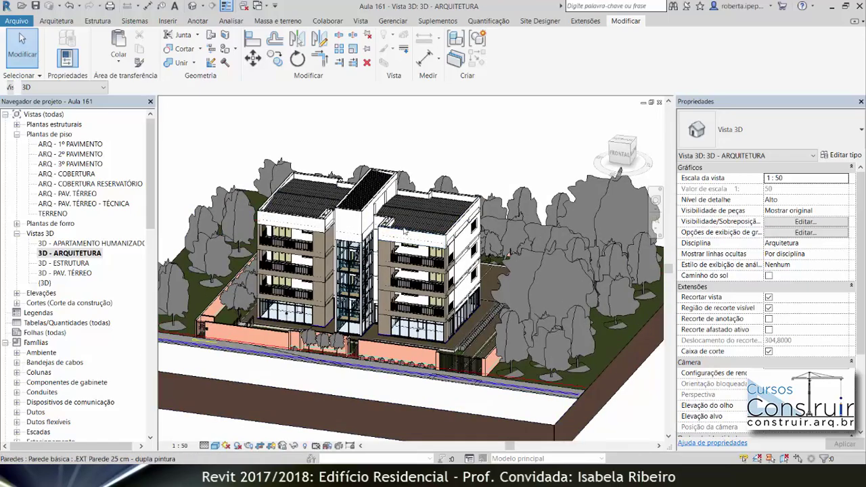
{"action": "scroll", "coordinate": [426, 258], "scroll_direction": "up", "scroll_amount": 3}
{"action": "scroll", "coordinate": [441, 298], "scroll_direction": "up", "scroll_amount": 2}
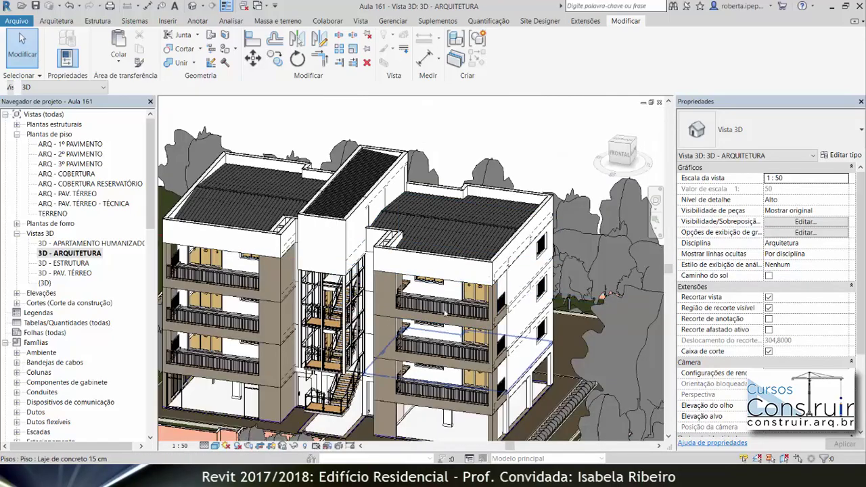
{"action": "scroll", "coordinate": [443, 311], "scroll_direction": "up", "scroll_amount": 2}
{"action": "scroll", "coordinate": [433, 310], "scroll_direction": "up", "scroll_amount": 2}
{"action": "scroll", "coordinate": [420, 310], "scroll_direction": "up", "scroll_amount": 2}
{"action": "scroll", "coordinate": [420, 310], "scroll_direction": "up", "scroll_amount": 2}
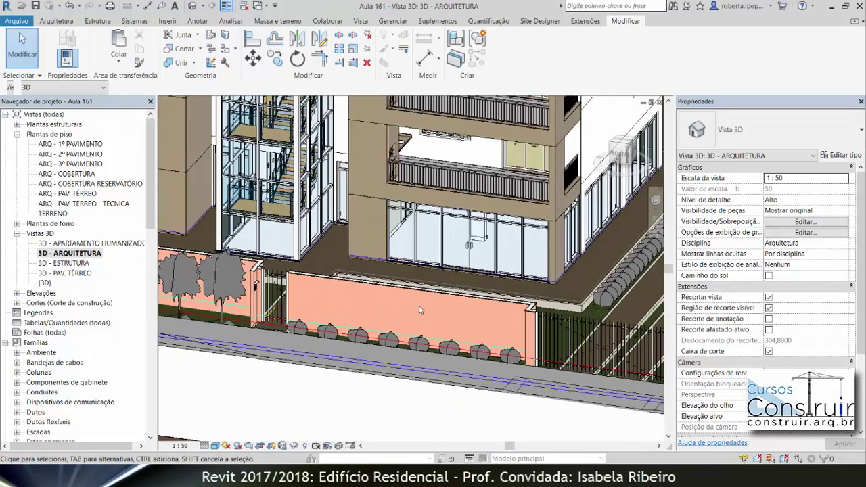
{"action": "scroll", "coordinate": [420, 310], "scroll_direction": "up", "scroll_amount": 2}
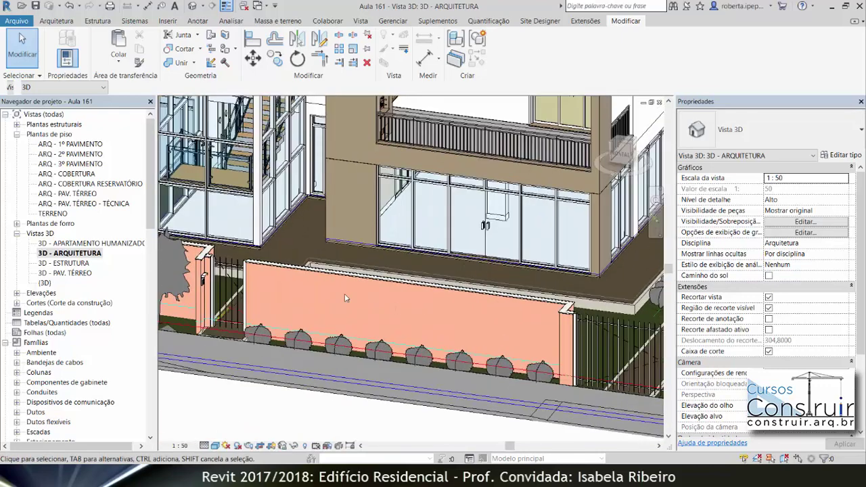
{"action": "left_click", "coordinate": [258, 271]}
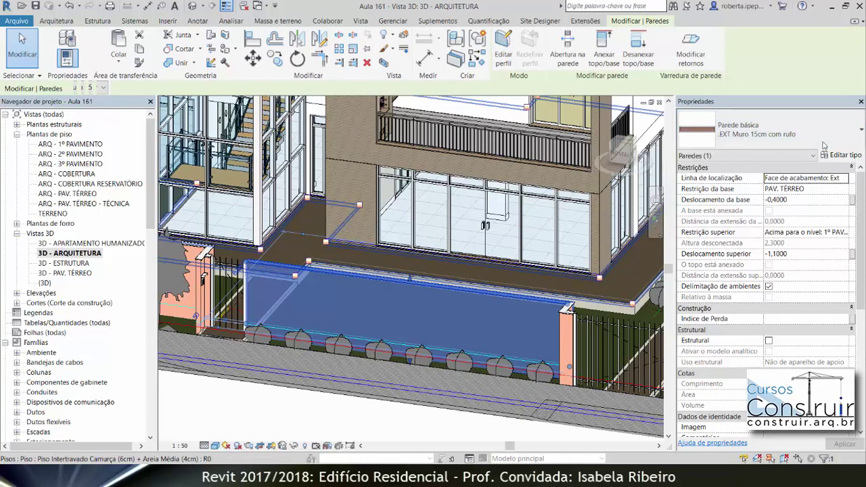
{"action": "left_click", "coordinate": [854, 156]}
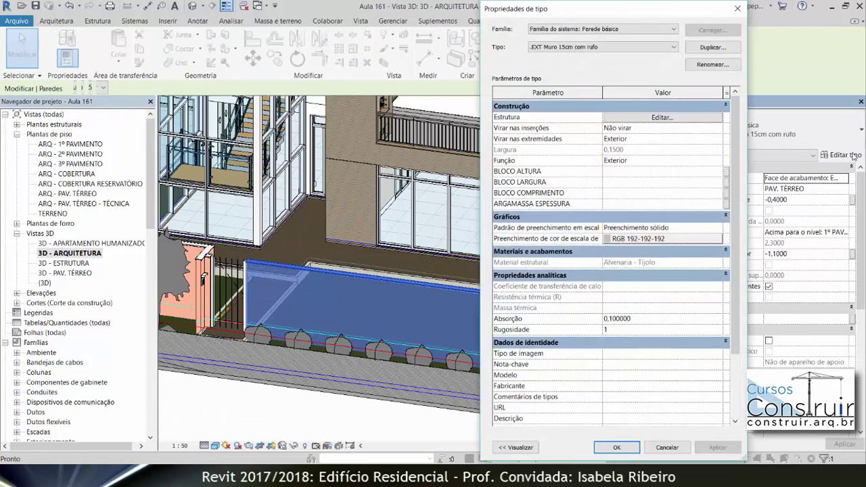
Edit the wall structure and browse row 1's outer paint material, .Pintura damasco
{"action": "left_click", "coordinate": [702, 119]}
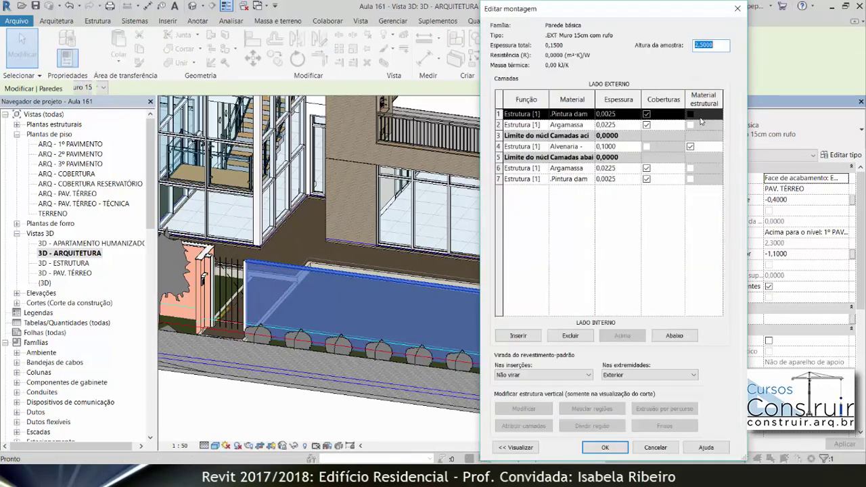
{"action": "left_click", "coordinate": [579, 118]}
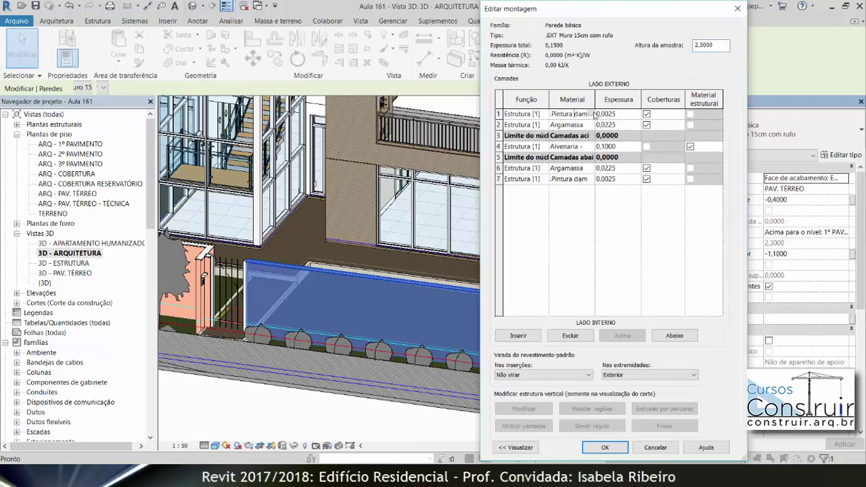
{"action": "left_click", "coordinate": [591, 114]}
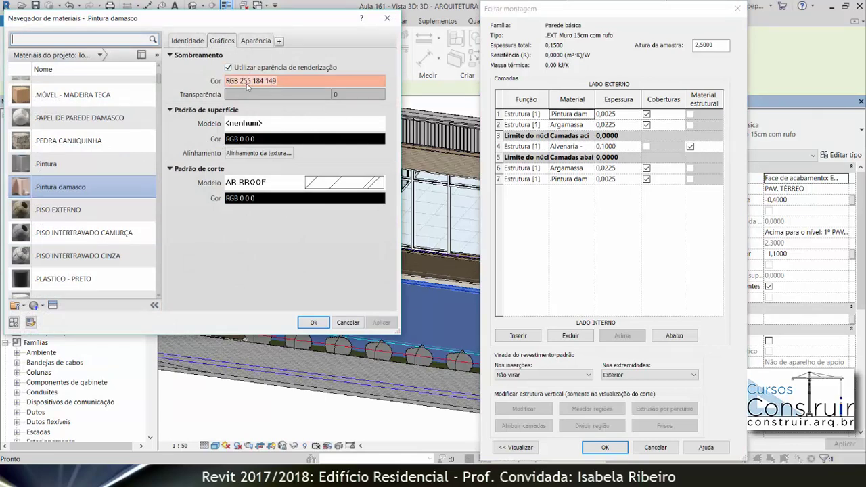
Change the paint material's appearance colour to RGB 237 207 181
{"action": "left_click", "coordinate": [248, 41]}
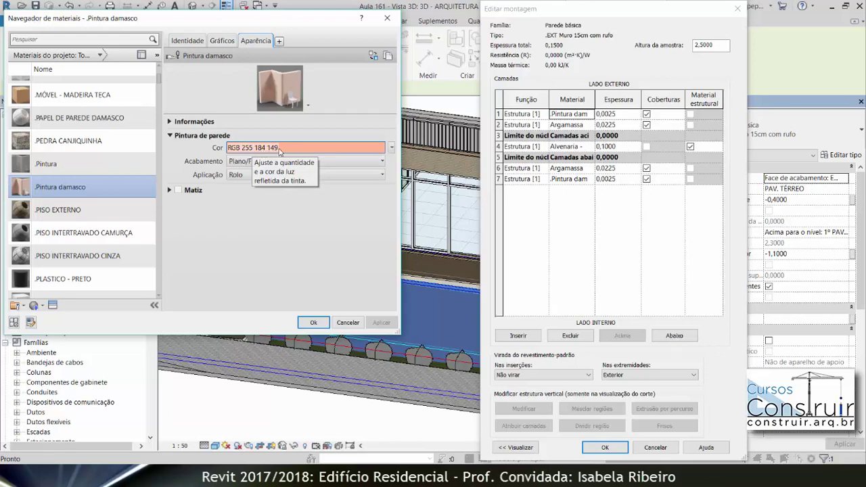
{"action": "left_click", "coordinate": [282, 149]}
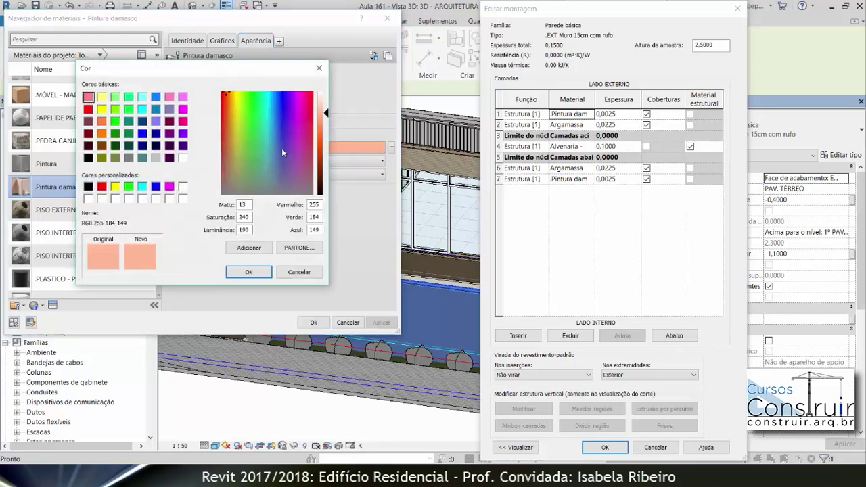
{"action": "double_click", "coordinate": [310, 203]}
{"action": "type", "text": "237"}
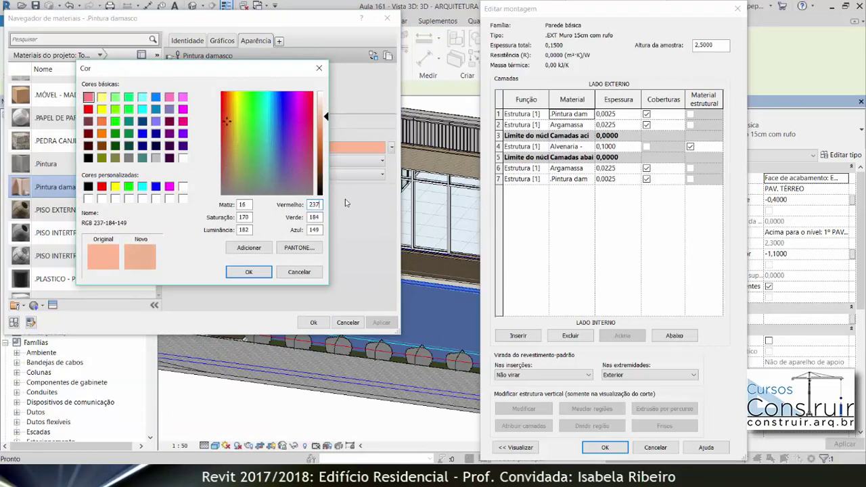
{"action": "key", "text": "Tab"}
{"action": "type", "text": "207"}
{"action": "key", "text": "Tab"}
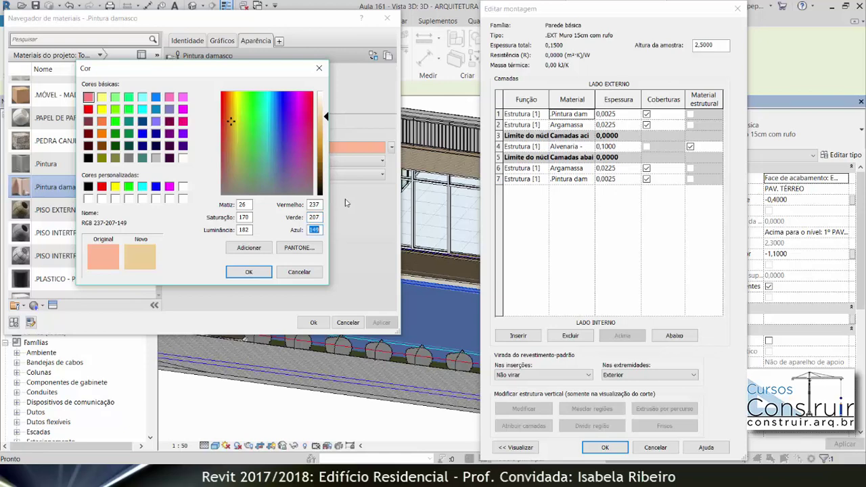
{"action": "type", "text": "1"}
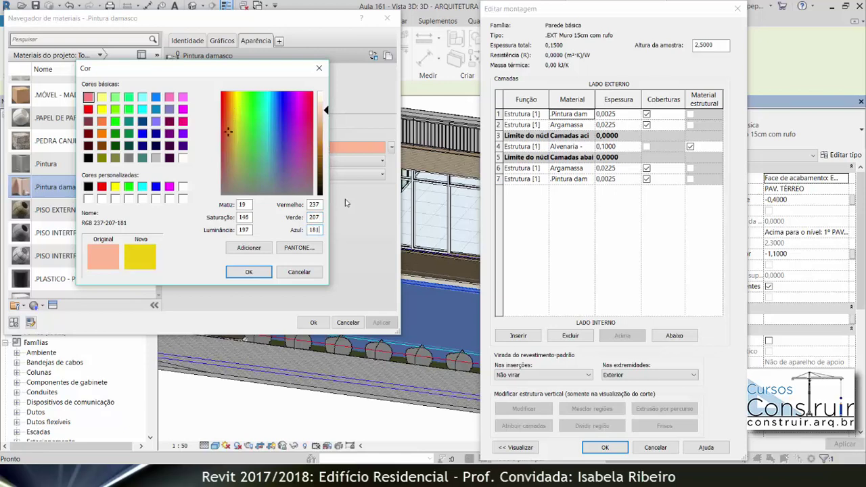
{"action": "type", "text": "81"}
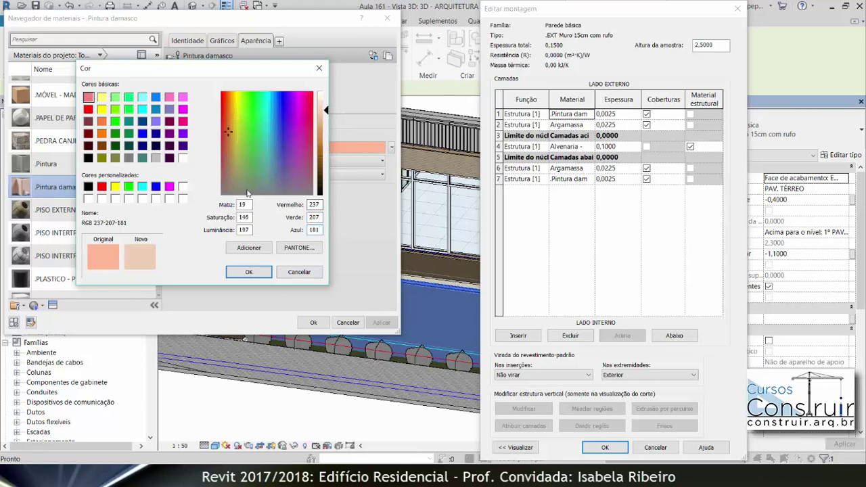
{"action": "left_click", "coordinate": [248, 271]}
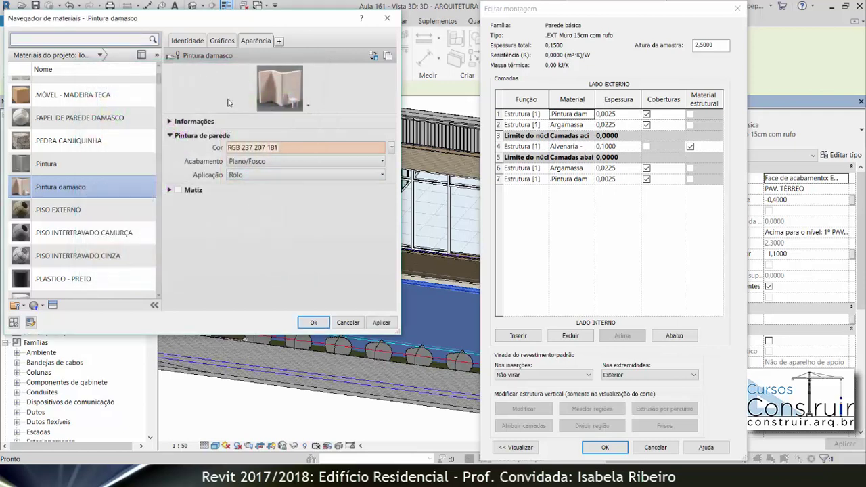
Rename the .Pintura damasco material to .Pintura muro
{"action": "left_click", "coordinate": [222, 41]}
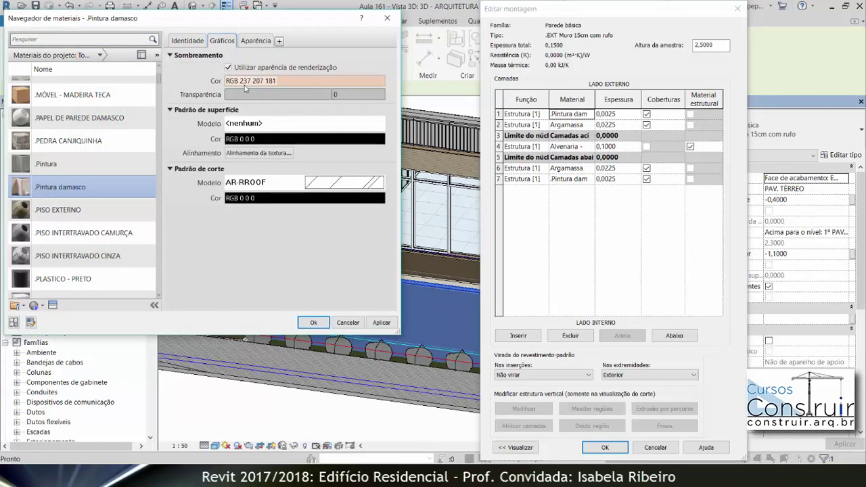
{"action": "right_click", "coordinate": [53, 189]}
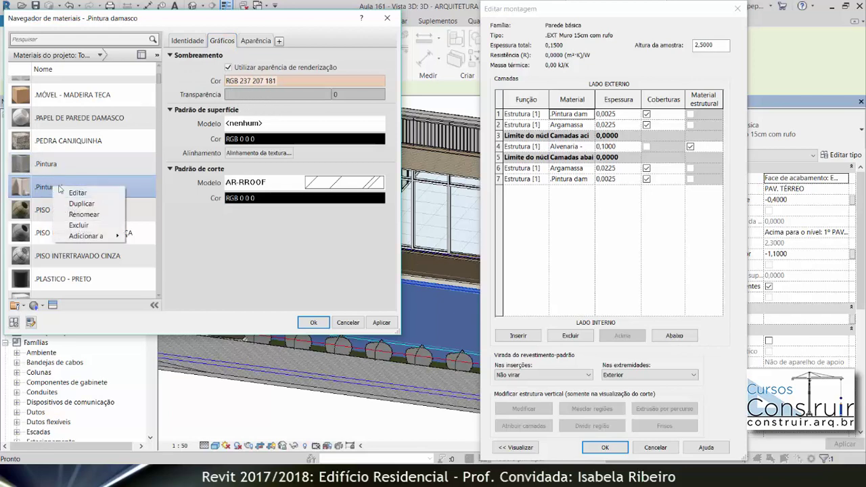
{"action": "left_click", "coordinate": [84, 214]}
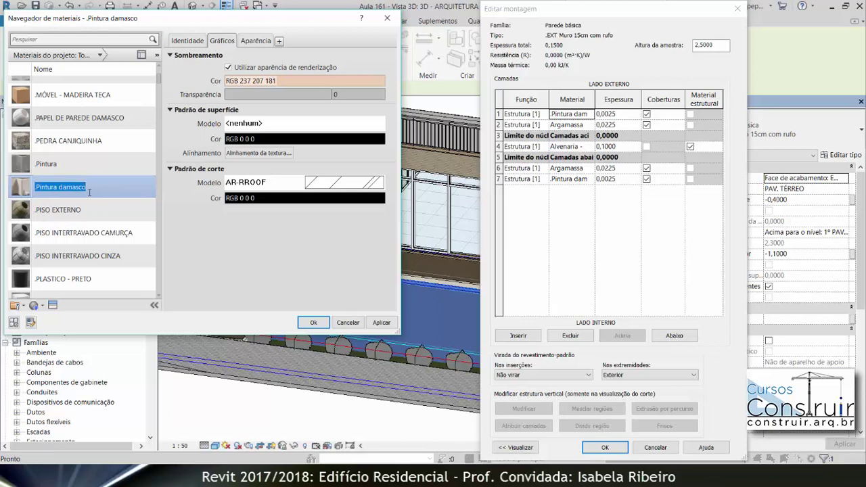
{"action": "left_click_drag", "start_coordinate": [90, 191], "coordinate": [61, 191]}
{"action": "type", "text": "MU"}
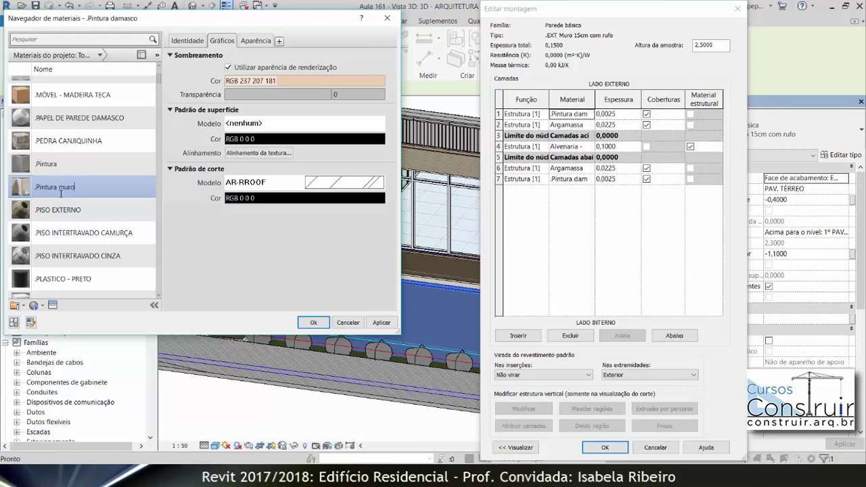
{"action": "left_click_drag", "start_coordinate": [72, 187], "coordinate": [32, 198]}
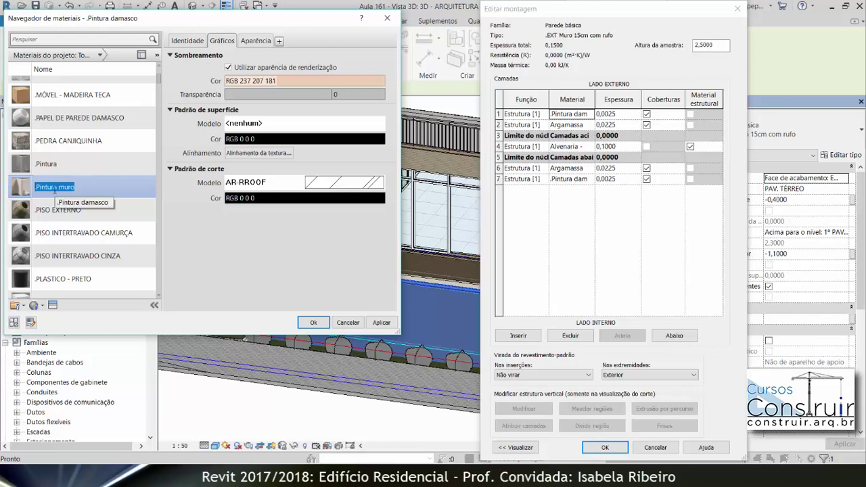
{"action": "left_click", "coordinate": [318, 322]}
Assign Pintura muro to the inner paint layer in row 7 and expand the section preview
{"action": "left_click", "coordinate": [319, 323]}
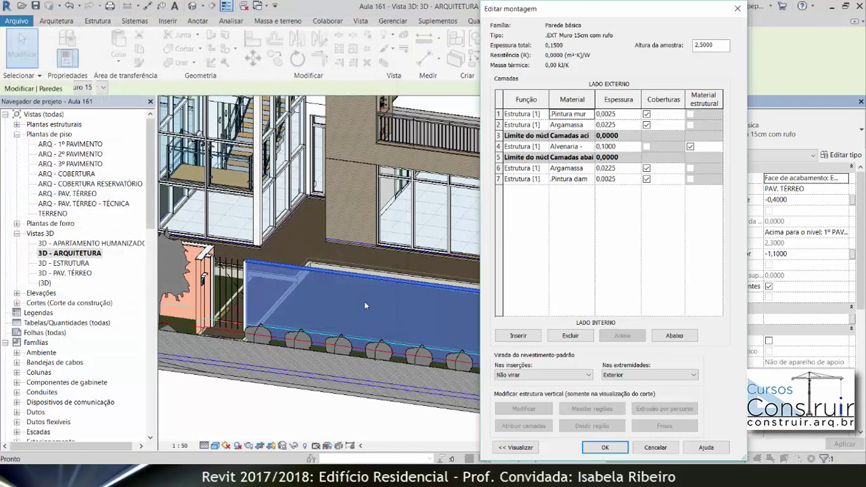
{"action": "left_click", "coordinate": [553, 180]}
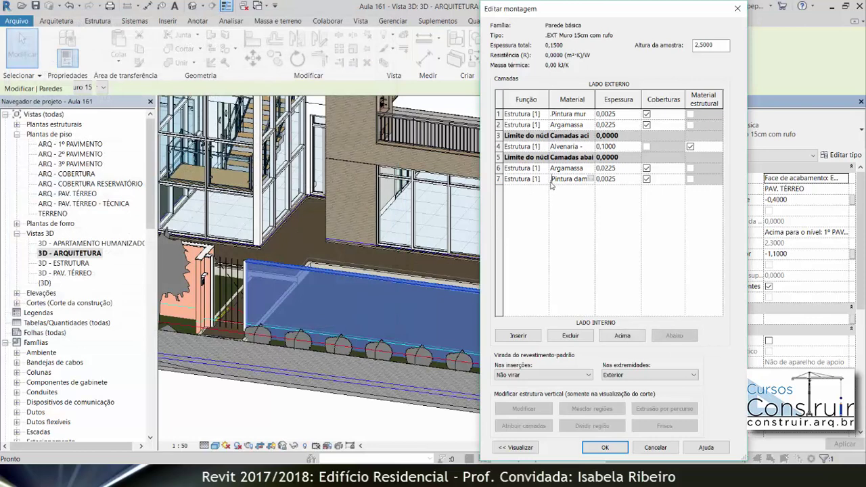
{"action": "left_click_drag", "start_coordinate": [552, 182], "coordinate": [612, 188]}
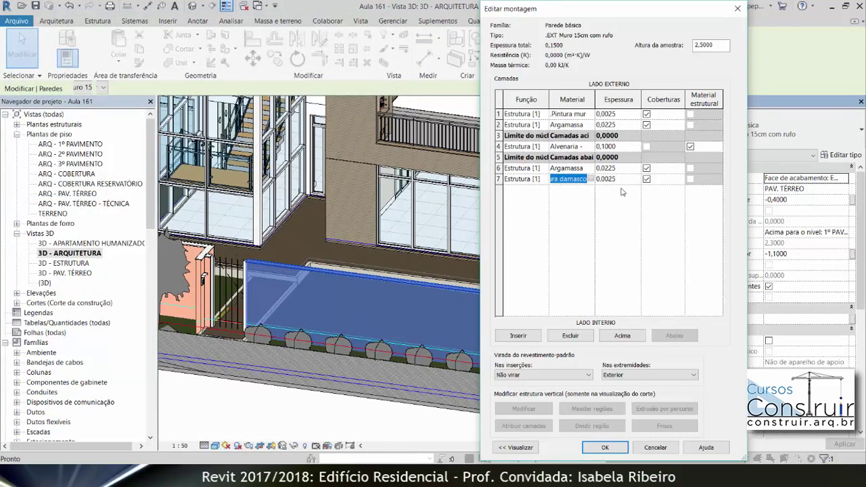
{"action": "key", "text": "BackSpace"}
{"action": "type", "text": "Pintura muro"}
{"action": "left_click", "coordinate": [517, 448]}
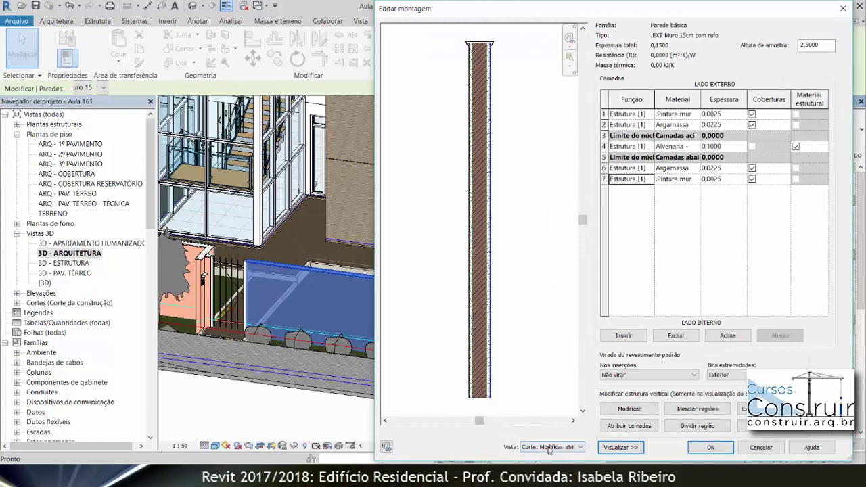
Switch the wall preview to plan view and back to section
{"action": "left_click", "coordinate": [550, 449]}
{"action": "left_click", "coordinate": [545, 460]}
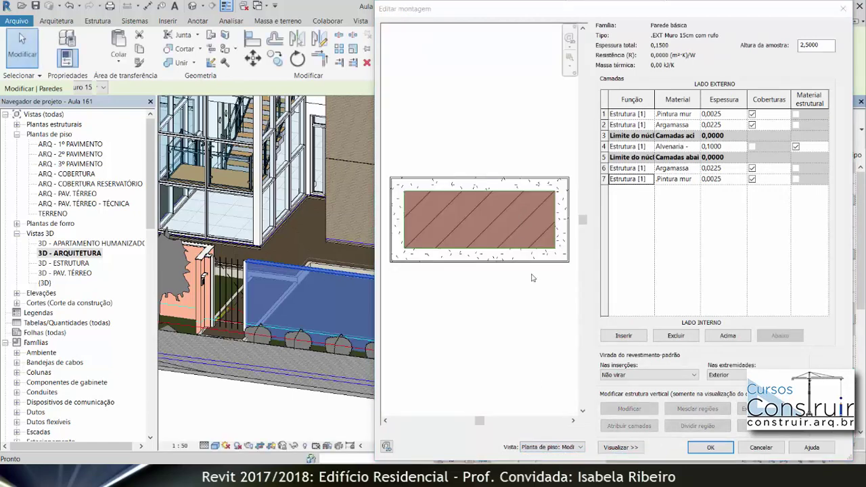
{"action": "left_click", "coordinate": [549, 448]}
{"action": "left_click", "coordinate": [562, 457]}
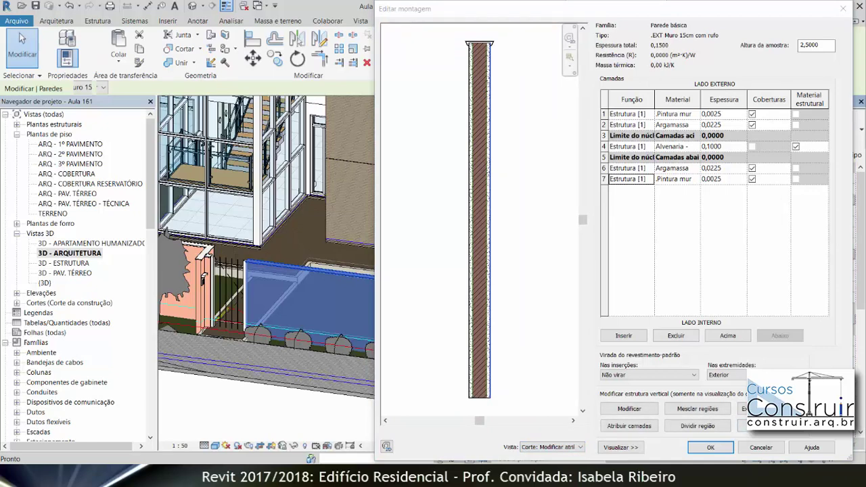
Set the Rufo-Pingadeira sweep's material to Pintura muro and confirm the assembly changes
{"action": "left_click", "coordinate": [745, 408]}
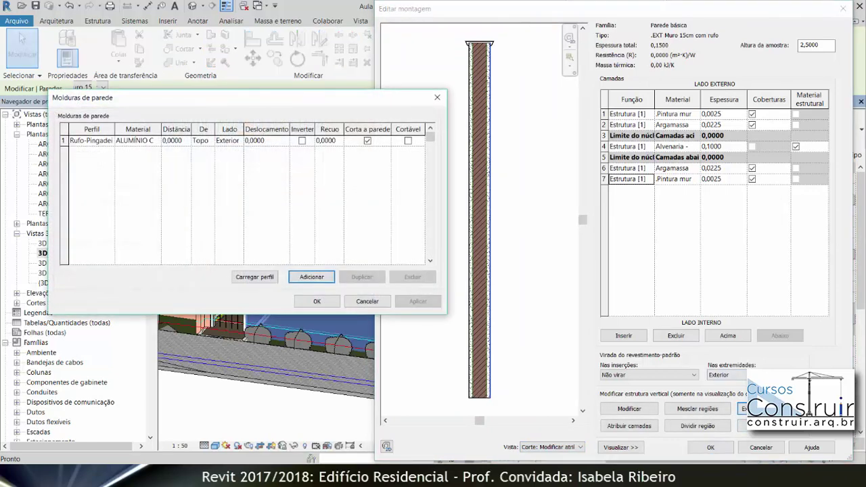
{"action": "left_click", "coordinate": [139, 141]}
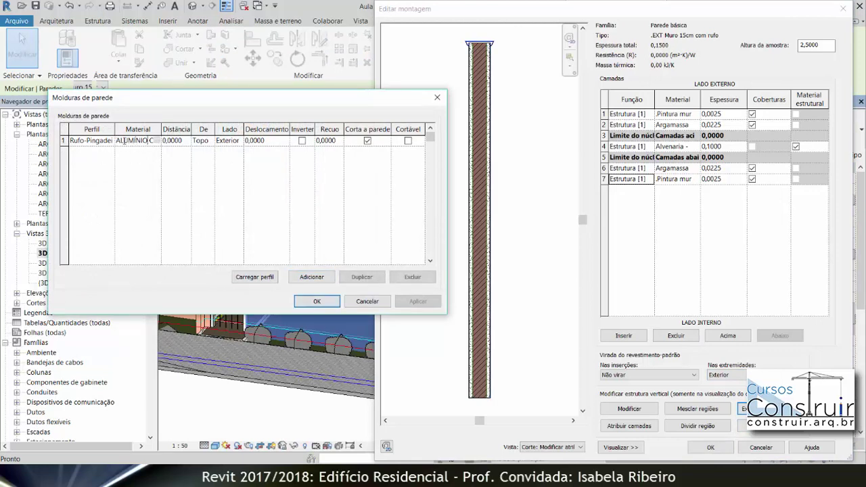
{"action": "left_click_drag", "start_coordinate": [117, 141], "coordinate": [176, 148]}
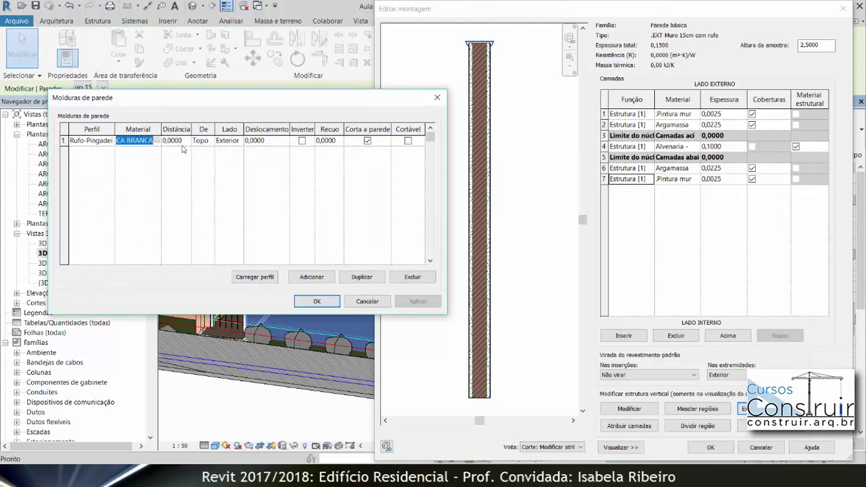
{"action": "key", "text": "BackSpace"}
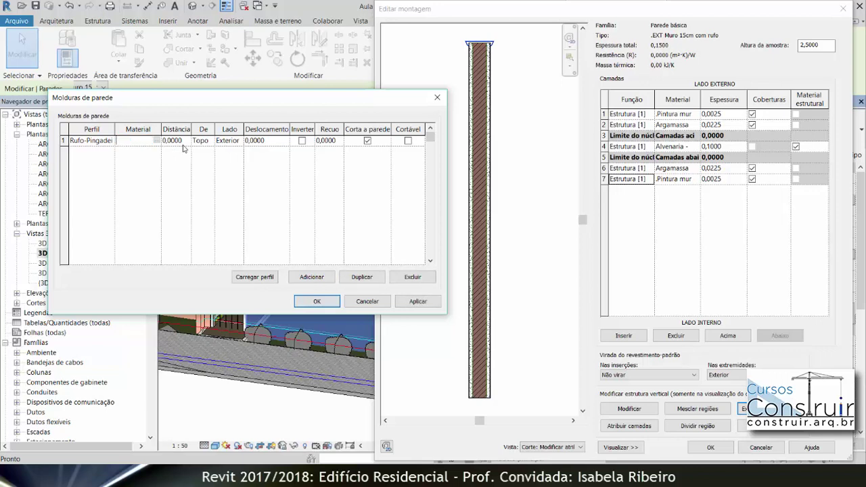
{"action": "type", "text": "Pintura muro"}
{"action": "left_click", "coordinate": [315, 303]}
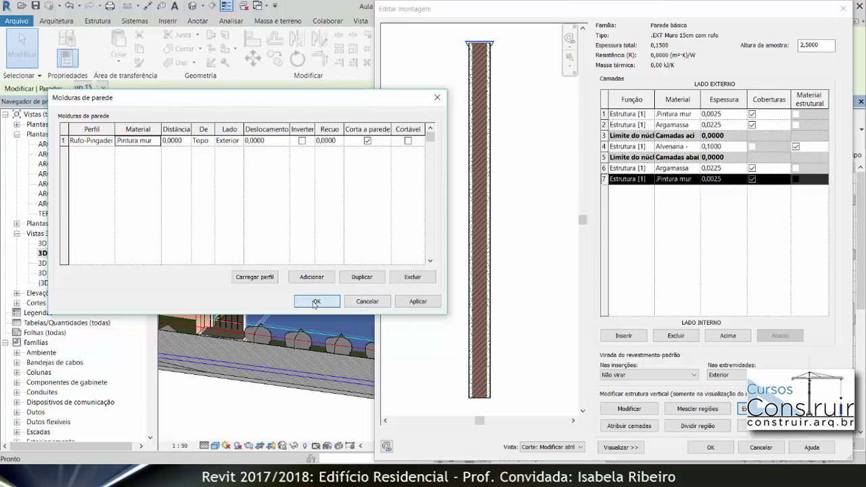
{"action": "left_click", "coordinate": [711, 448]}
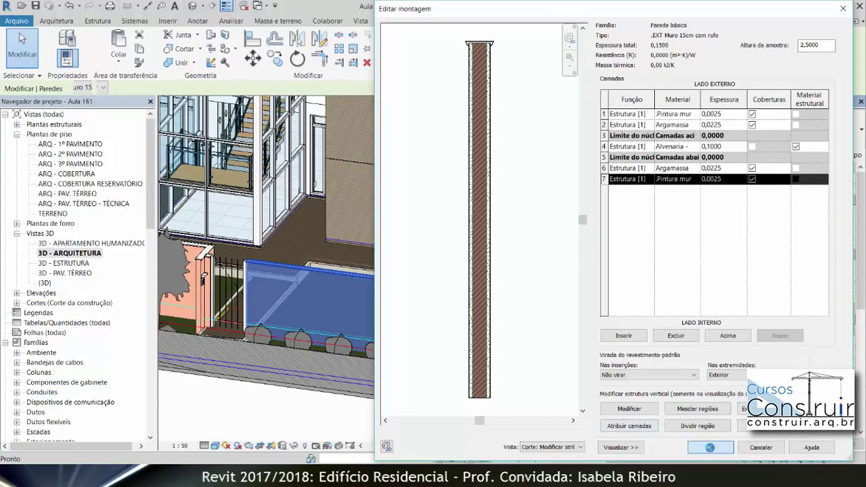
Apply the wall type settings, deselect the wall and zoom out
{"action": "left_click", "coordinate": [723, 447]}
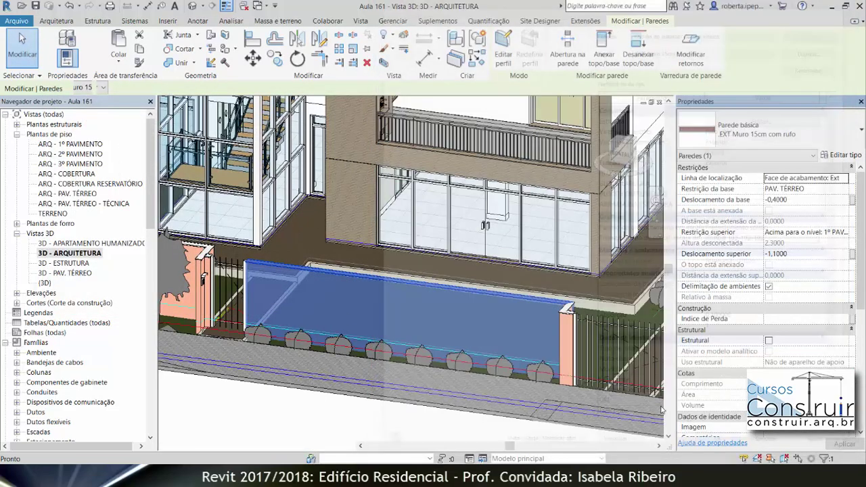
{"action": "left_click", "coordinate": [354, 422]}
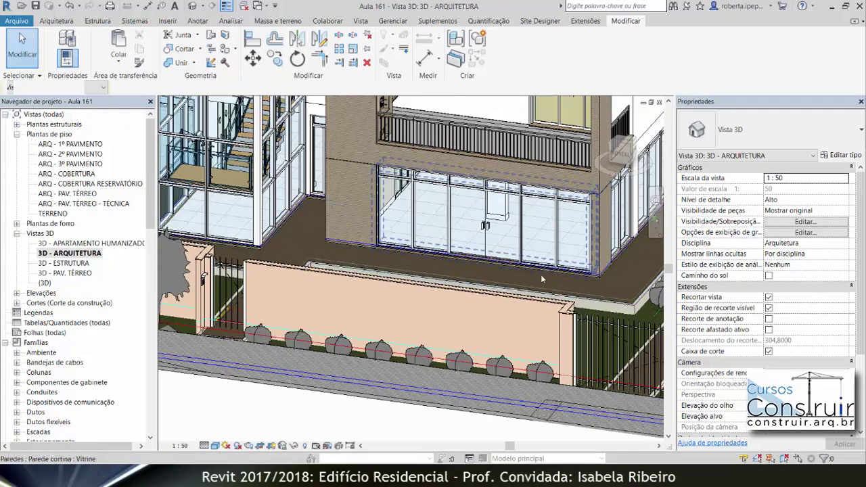
{"action": "scroll", "coordinate": [541, 279], "scroll_direction": "down", "scroll_amount": 2}
{"action": "scroll", "coordinate": [542, 279], "scroll_direction": "down", "scroll_amount": 2}
{"action": "scroll", "coordinate": [541, 278], "scroll_direction": "down", "scroll_amount": 2}
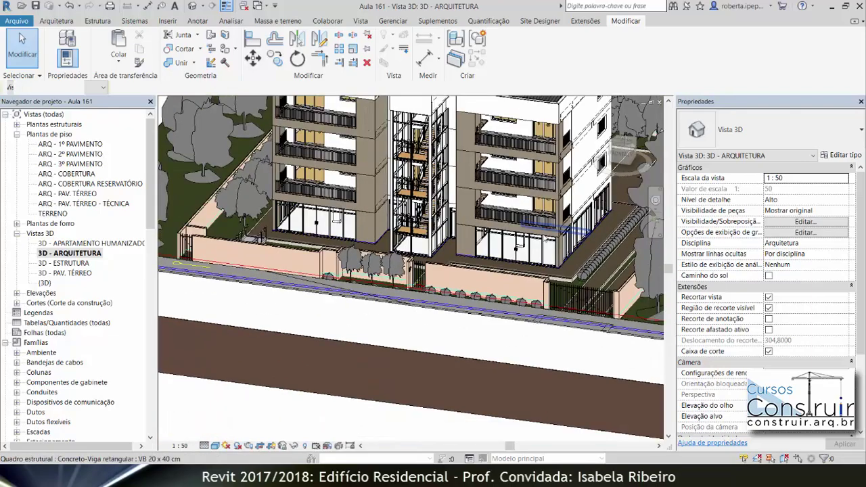
Frame the roof and select the parapet's drip-edge sweep and the wall beneath it
{"action": "middle_click_drag", "start_coordinate": [541, 250], "coordinate": [545, 318]}
{"action": "scroll", "coordinate": [465, 228], "scroll_direction": "down", "scroll_amount": 2}
{"action": "scroll", "coordinate": [465, 228], "scroll_direction": "up", "scroll_amount": 2}
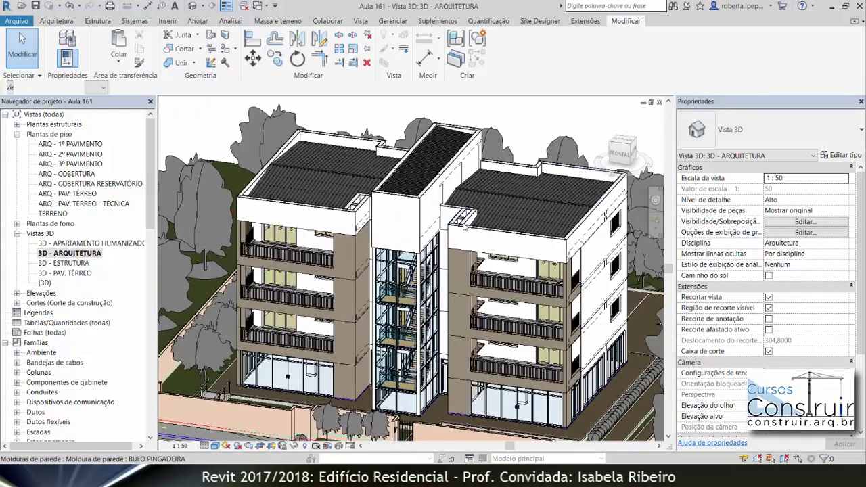
{"action": "scroll", "coordinate": [465, 229], "scroll_direction": "up", "scroll_amount": 2}
{"action": "scroll", "coordinate": [465, 228], "scroll_direction": "up", "scroll_amount": 2}
{"action": "scroll", "coordinate": [464, 228], "scroll_direction": "up", "scroll_amount": 2}
{"action": "left_click", "coordinate": [464, 229]}
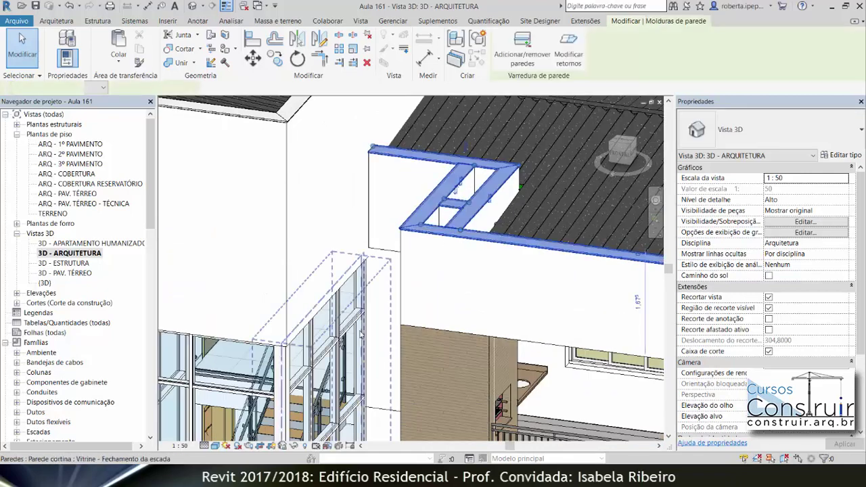
{"action": "left_click", "coordinate": [404, 293]}
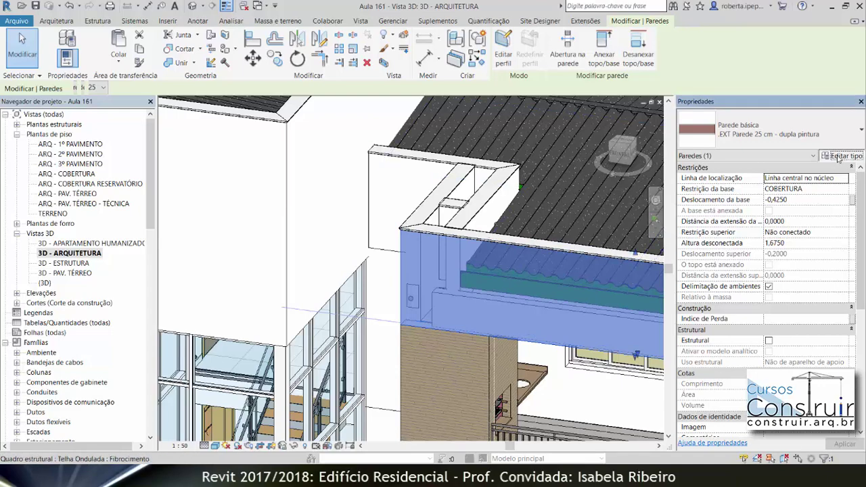
{"action": "left_click", "coordinate": [840, 156]}
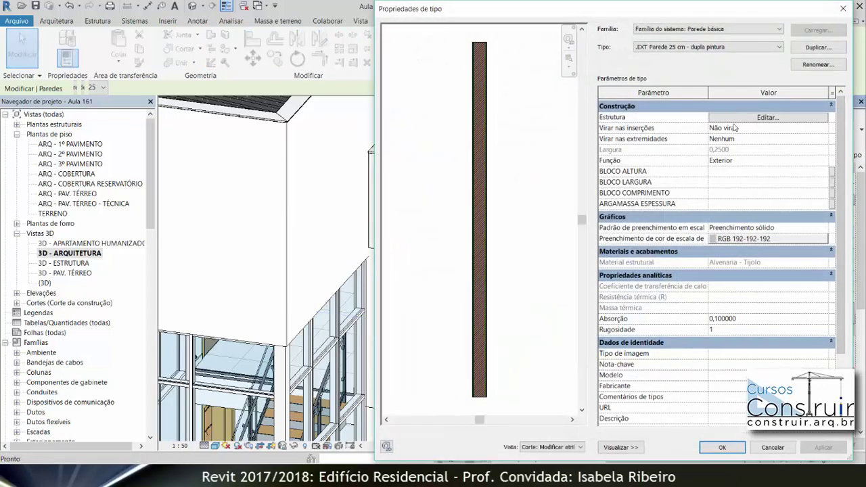
{"action": "left_click", "coordinate": [734, 119]}
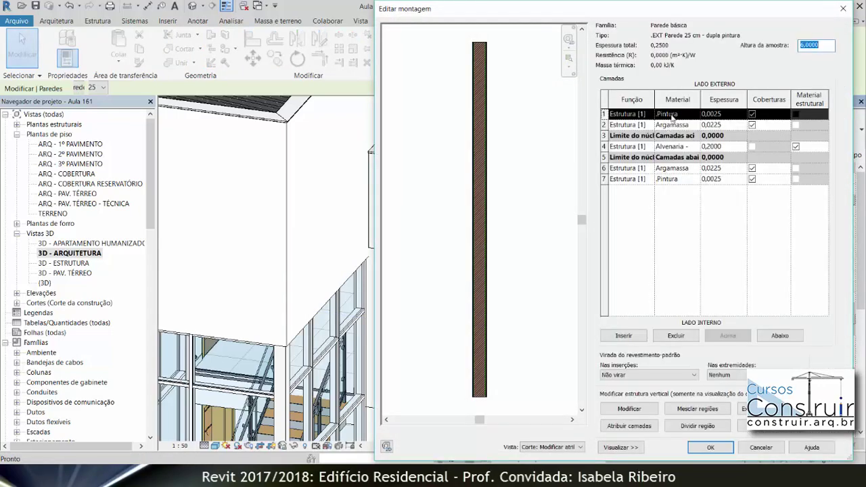
{"action": "left_click", "coordinate": [680, 116]}
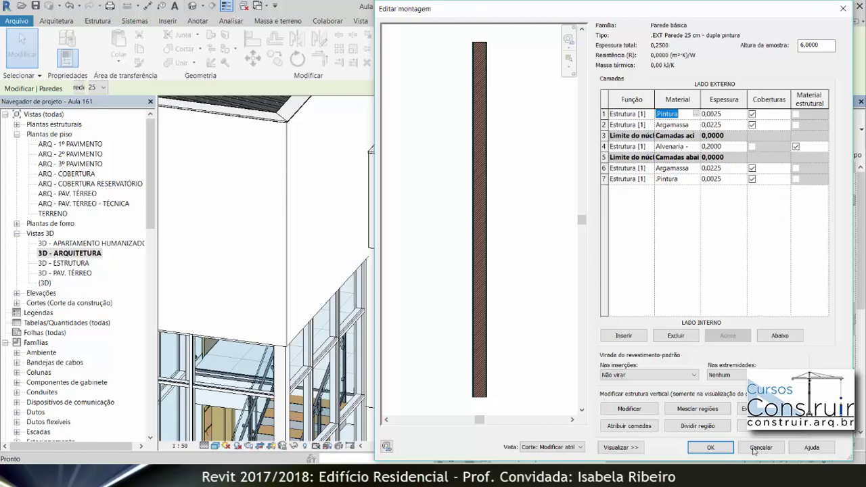
{"action": "left_click", "coordinate": [722, 449]}
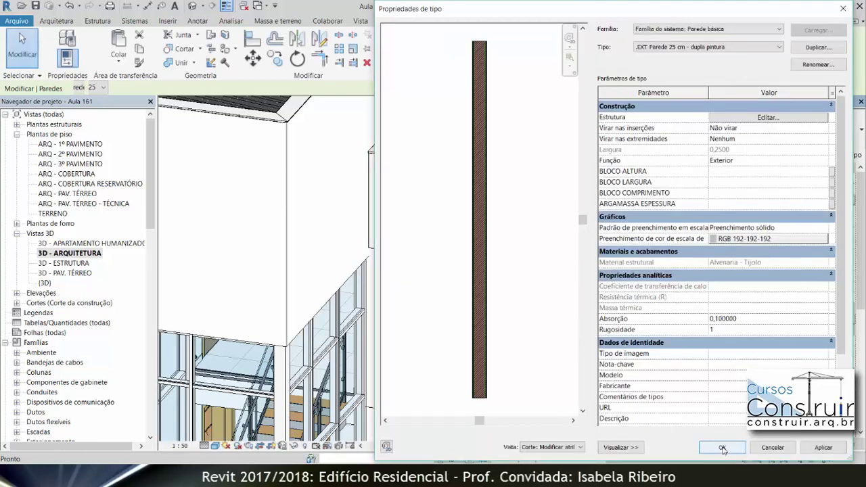
{"action": "left_click", "coordinate": [723, 449]}
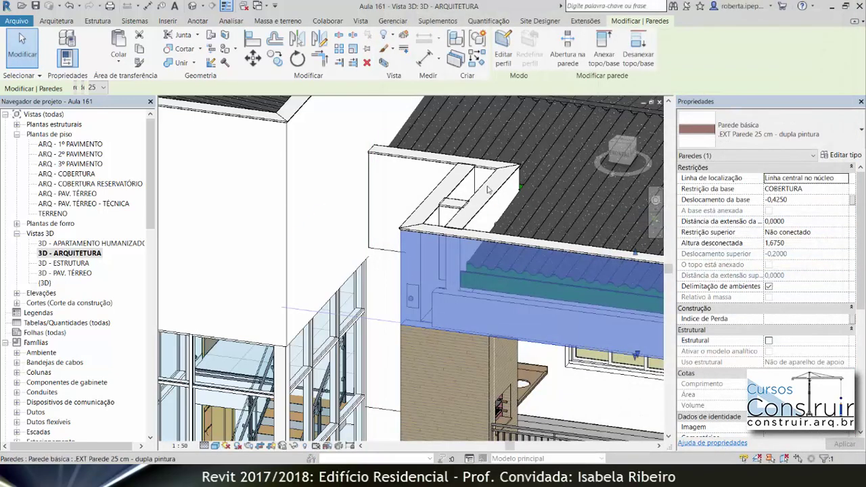
In the RUFO PINGADEIRA sweep's type properties, replace its Material with .Pintura
{"action": "left_click", "coordinate": [430, 198]}
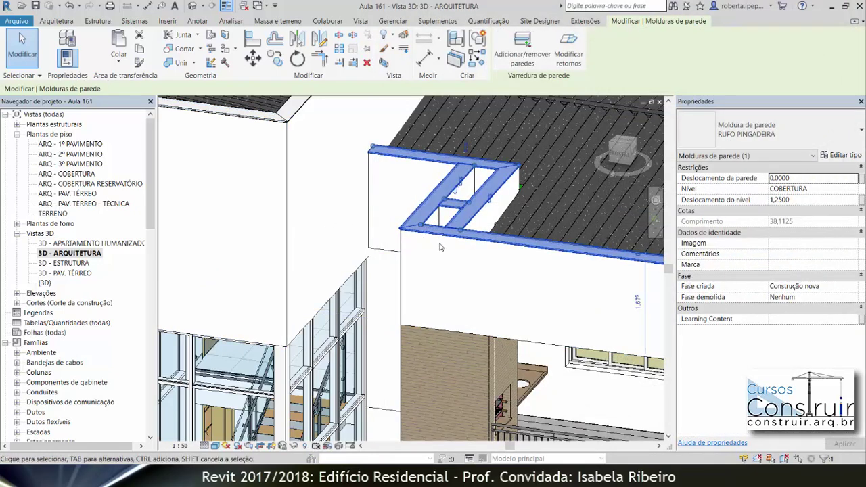
{"action": "left_click", "coordinate": [448, 199]}
{"action": "left_click", "coordinate": [846, 156]}
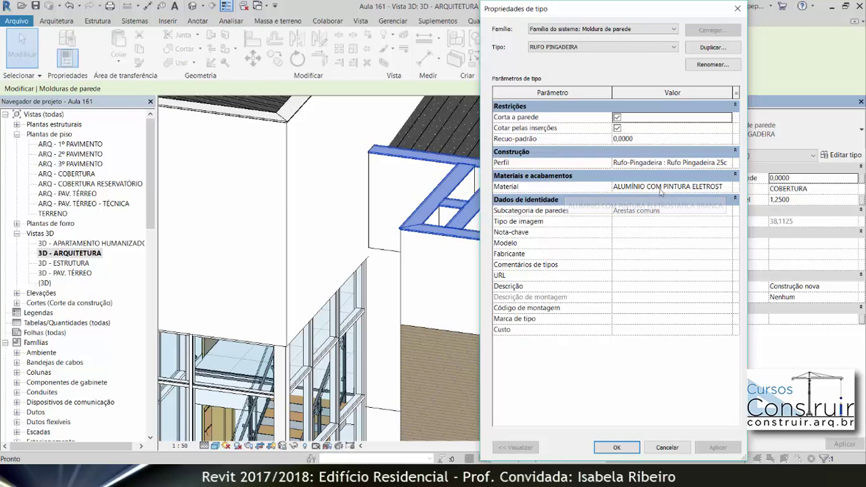
{"action": "left_click", "coordinate": [732, 189]}
{"action": "left_click", "coordinate": [729, 187]}
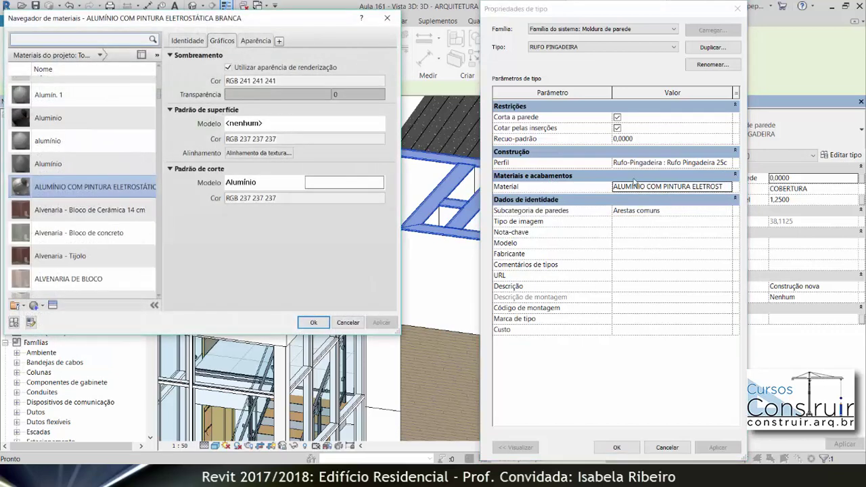
{"action": "left_click", "coordinate": [387, 17]}
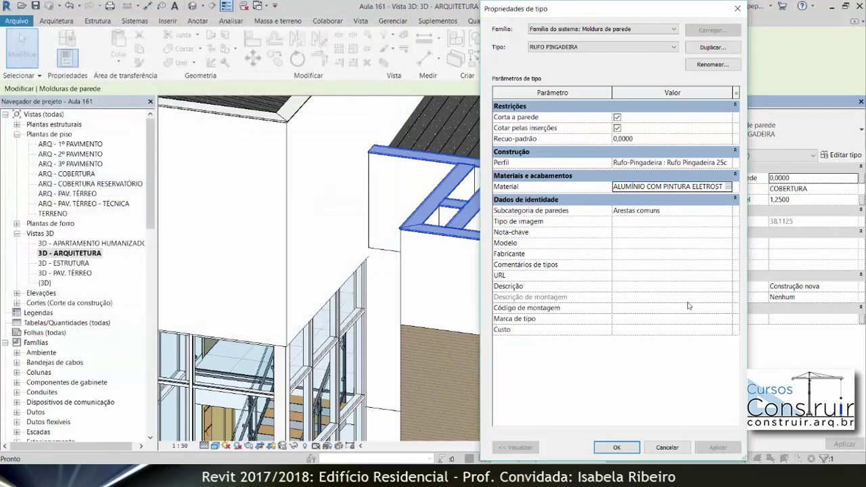
{"action": "left_click", "coordinate": [618, 191]}
{"action": "left_click_drag", "start_coordinate": [616, 189], "coordinate": [753, 206]}
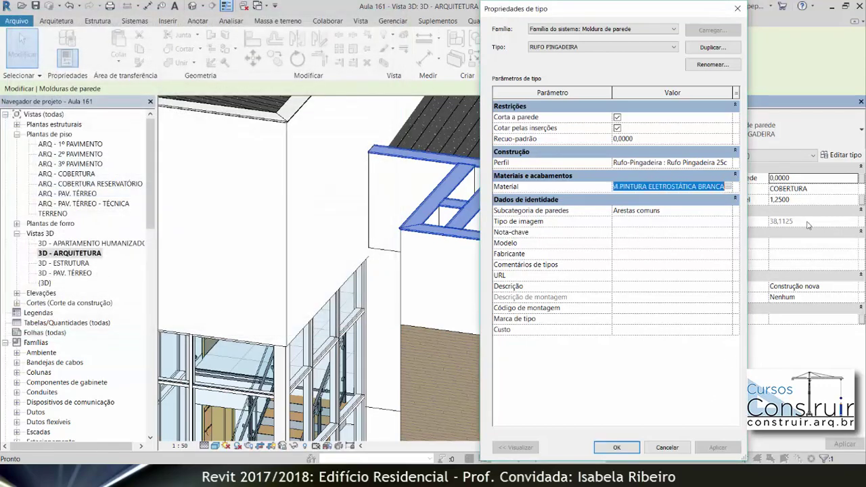
{"action": "key", "text": "Delete"}
{"action": "type", "text": ".Pintura"}
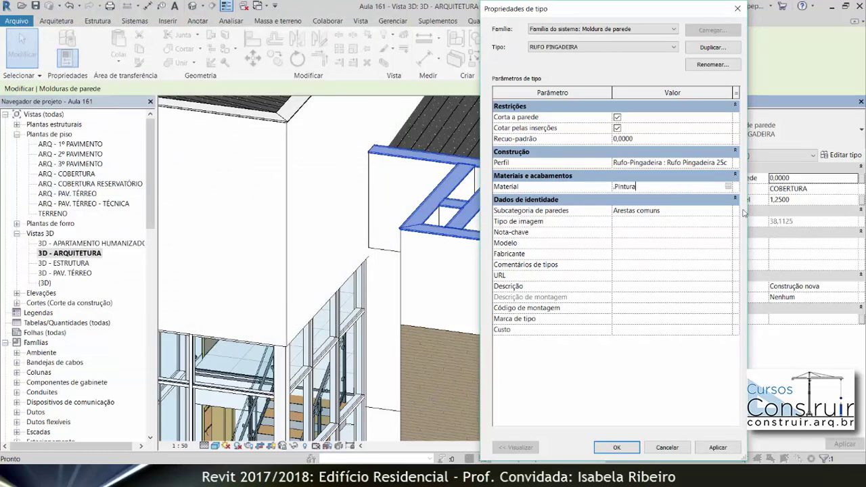
{"action": "left_click", "coordinate": [616, 447]}
Orbit to the other roof parapet and check its drip-edge sweep's type settings
{"action": "key", "text": "Escape"}
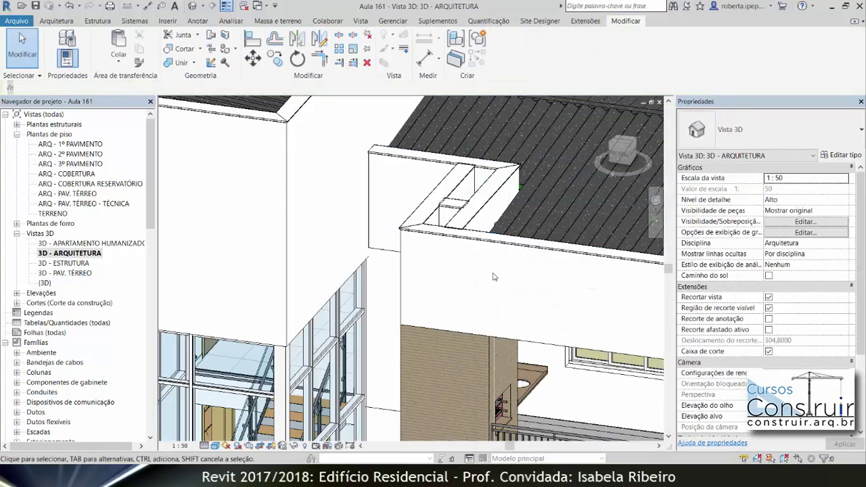
{"action": "middle_click_drag", "start_coordinate": [455, 238], "coordinate": [306, 272], "text": "shift"}
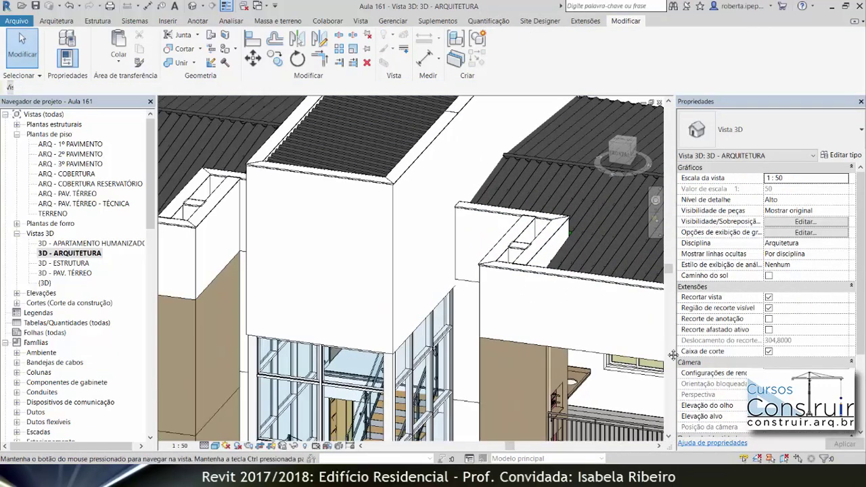
{"action": "left_click", "coordinate": [306, 272]}
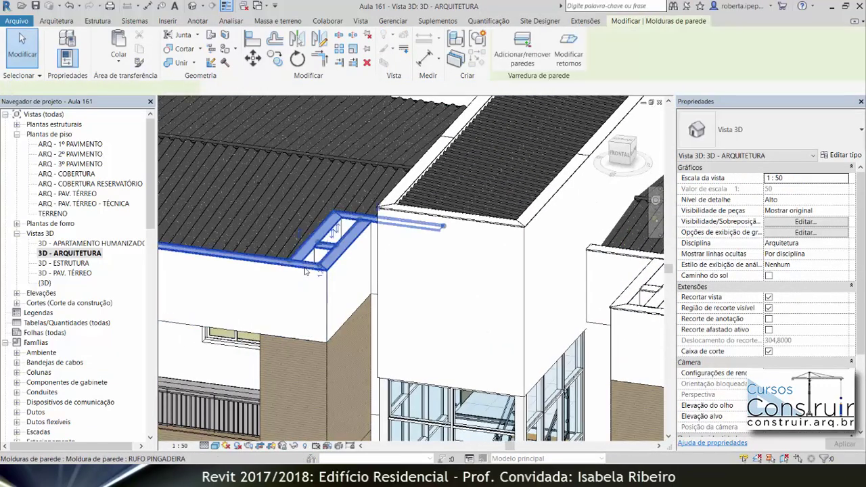
{"action": "left_click", "coordinate": [852, 155]}
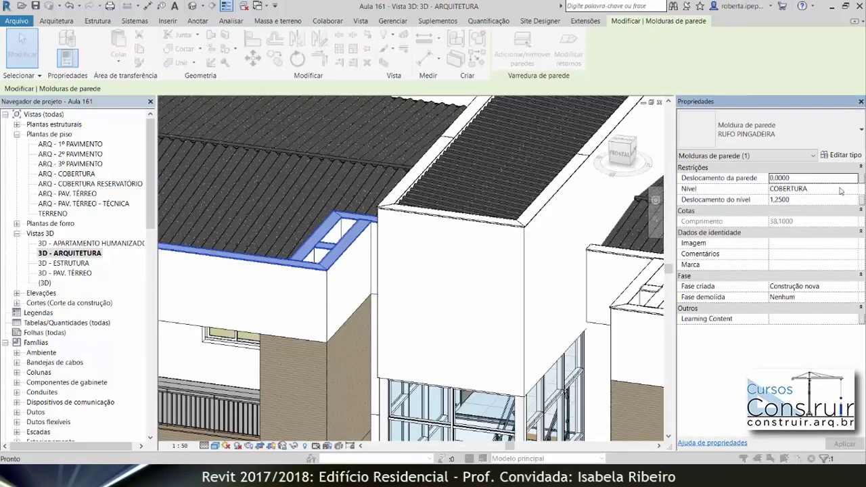
{"action": "left_click", "coordinate": [613, 448]}
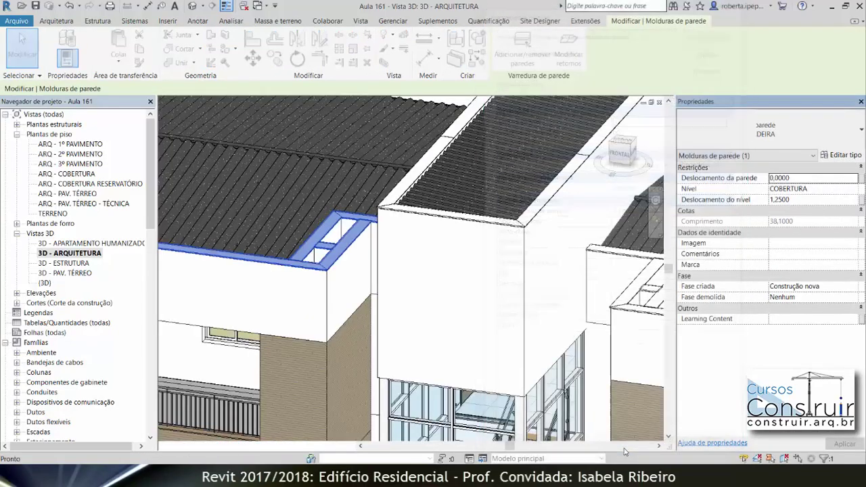
Orbit, pan and zoom until the whole building and the street in front are framed
{"action": "mouse_move", "coordinate": [380, 271]}
{"action": "middle_mouse_down", "text": "shift"}
{"action": "mouse_move", "coordinate": [414, 284]}
{"action": "mouse_move", "coordinate": [433, 232]}
{"action": "middle_mouse_up", "text": "shift"}
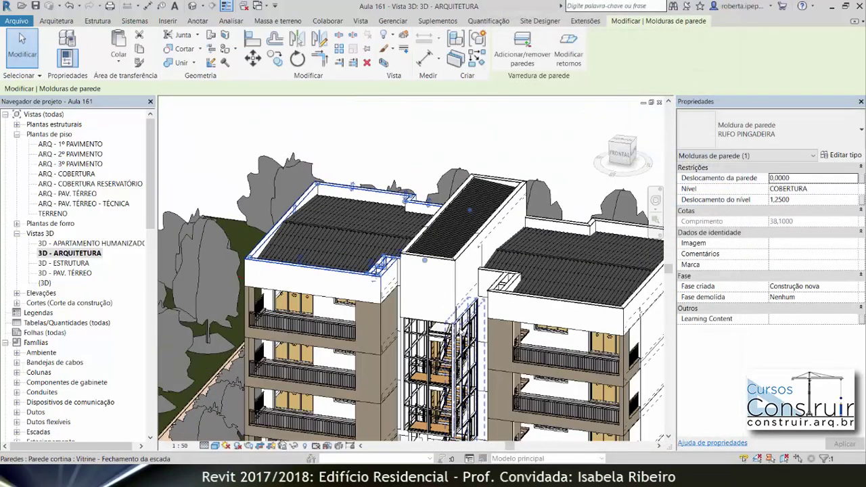
{"action": "scroll", "coordinate": [434, 232], "scroll_direction": "up", "scroll_amount": 2}
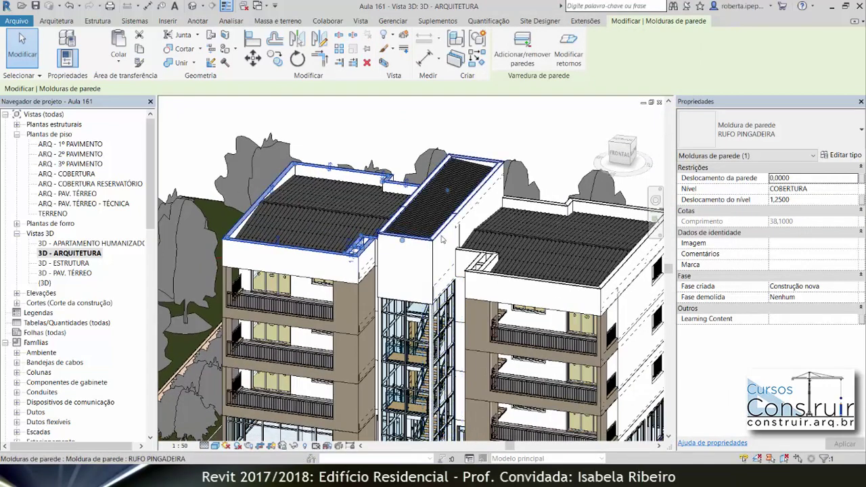
{"action": "scroll", "coordinate": [501, 308], "scroll_direction": "down", "scroll_amount": 3}
{"action": "middle_click_drag", "start_coordinate": [502, 312], "coordinate": [524, 239]}
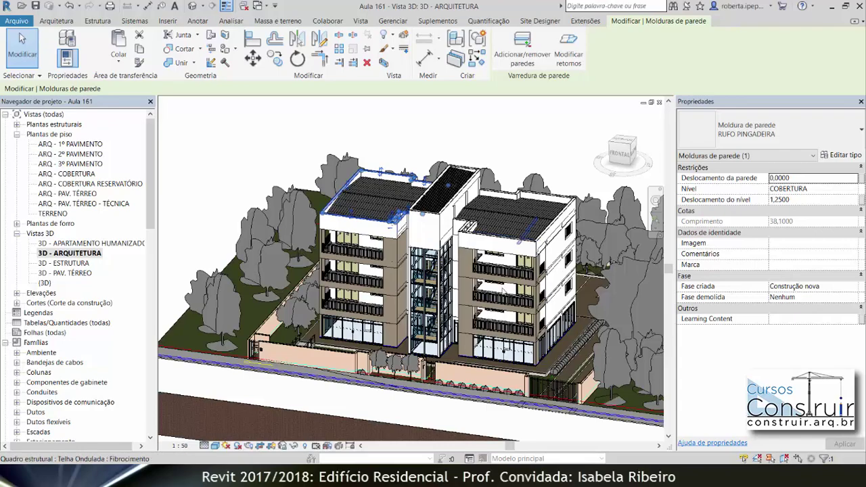
{"action": "scroll", "coordinate": [448, 379], "scroll_direction": "up", "scroll_amount": 1}
{"action": "scroll", "coordinate": [448, 379], "scroll_direction": "up", "scroll_amount": 4}
{"action": "scroll", "coordinate": [448, 379], "scroll_direction": "up", "scroll_amount": 1}
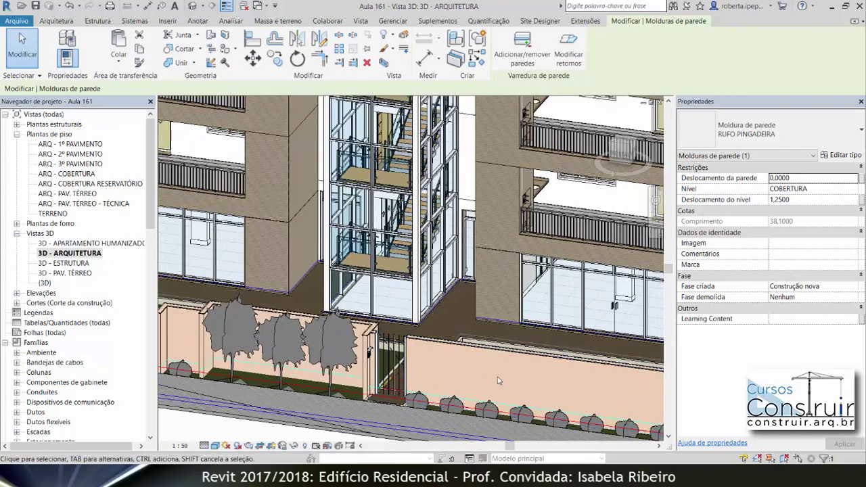
{"action": "scroll", "coordinate": [499, 381], "scroll_direction": "down", "scroll_amount": 3}
{"action": "scroll", "coordinate": [498, 381], "scroll_direction": "down", "scroll_amount": 2}
{"action": "mouse_move", "coordinate": [498, 380]}
{"action": "middle_mouse_down"}
{"action": "mouse_move", "coordinate": [426, 324]}
{"action": "mouse_move", "coordinate": [370, 300]}
{"action": "middle_mouse_up"}
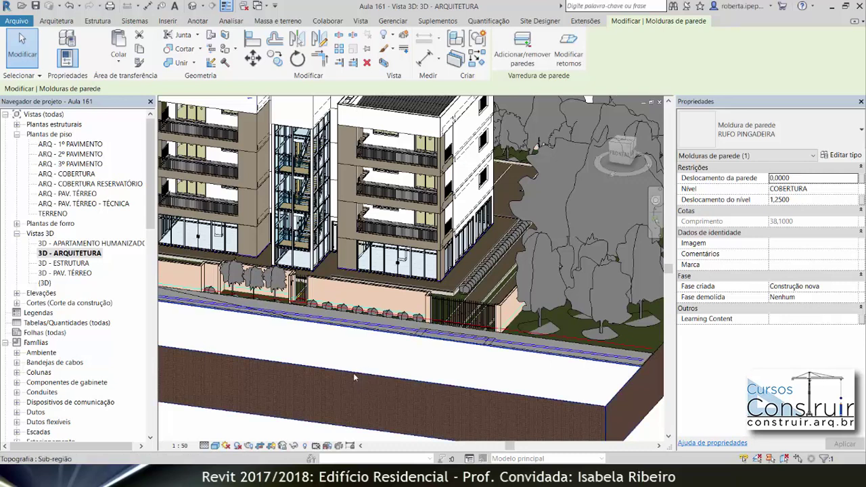
Select the Ruas street sub-region and open its Asfalto material in the Material Browser
{"action": "left_click", "coordinate": [353, 373]}
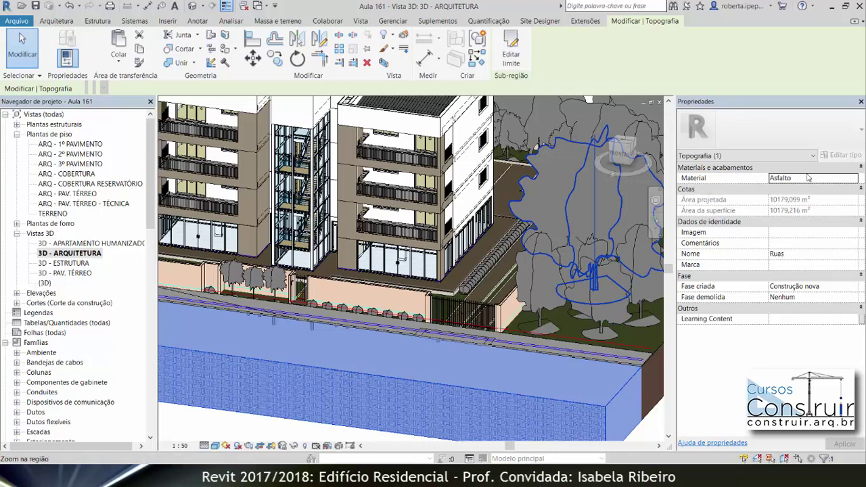
{"action": "left_click", "coordinate": [857, 181]}
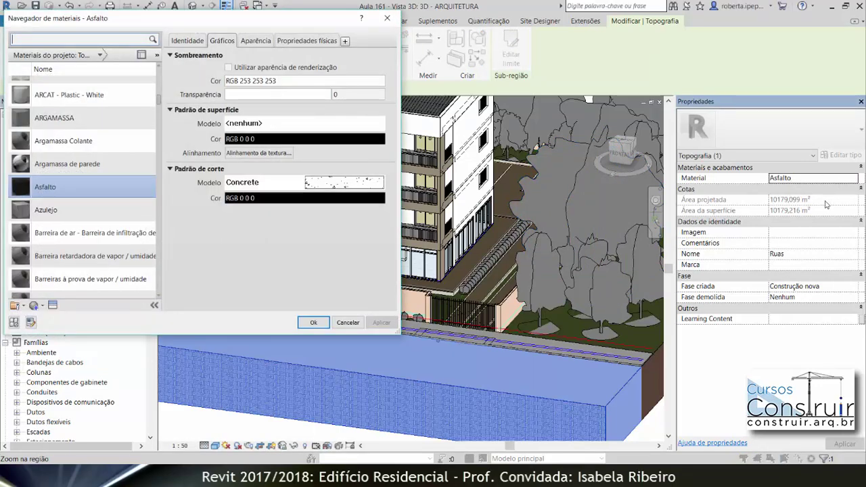
Make Asfalto's shading use its render appearance, then create a new blank material
{"action": "left_click", "coordinate": [228, 68]}
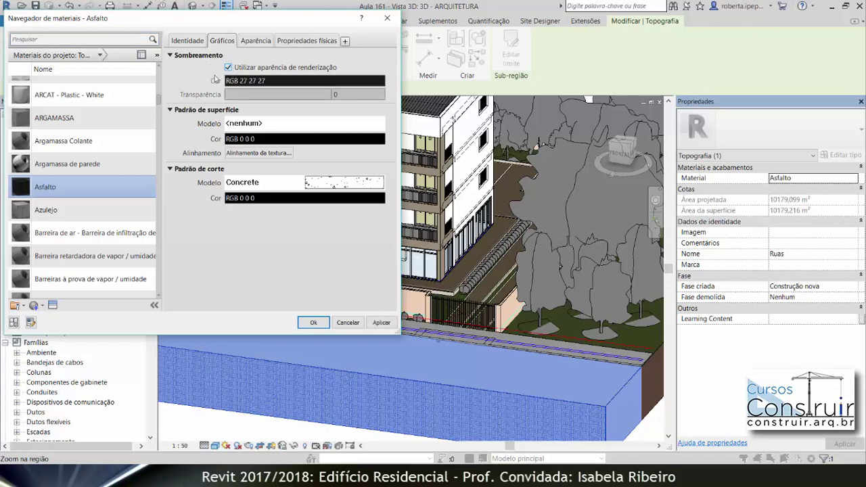
{"action": "left_click", "coordinate": [256, 41]}
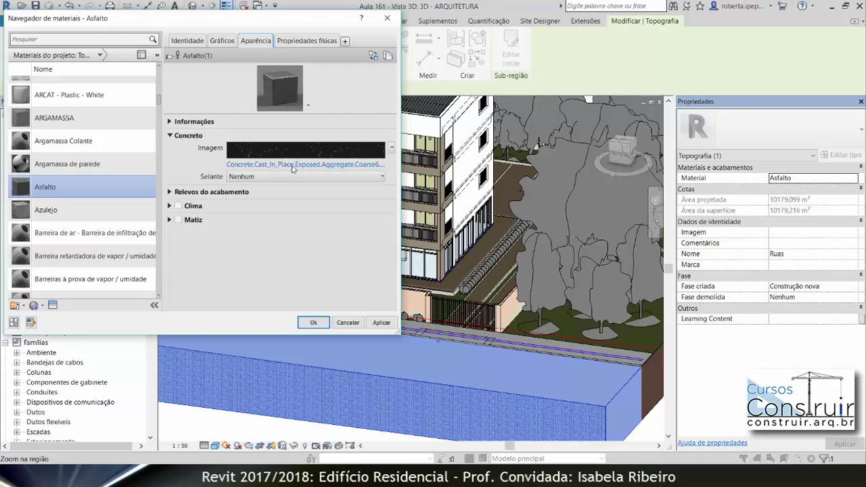
{"action": "scroll", "coordinate": [59, 288], "scroll_direction": "down", "scroll_amount": 1}
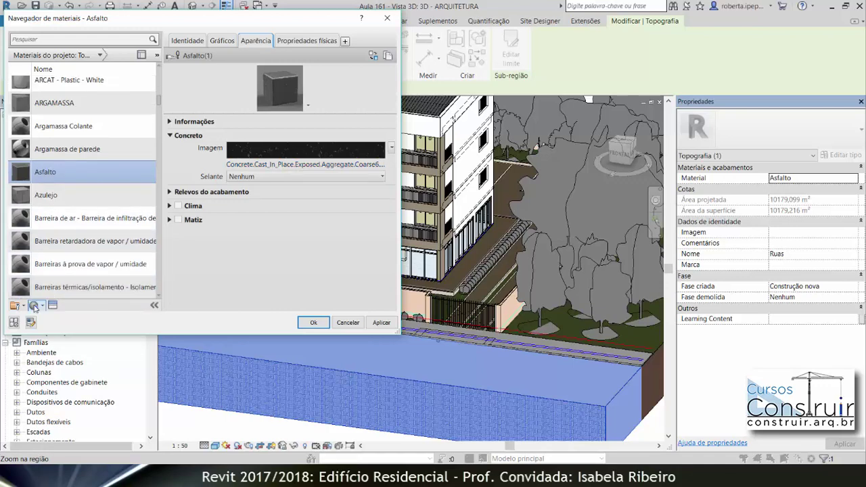
{"action": "left_click", "coordinate": [34, 306]}
{"action": "left_click", "coordinate": [58, 318]}
Rename the new material to .ASFALTO RUA, check its Gráficos settings, then return to Aparência
{"action": "right_click", "coordinate": [57, 190]}
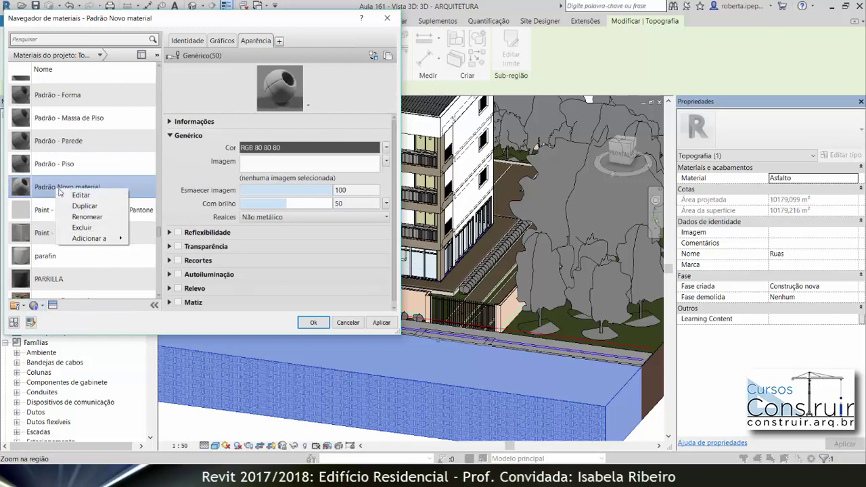
{"action": "left_click", "coordinate": [82, 216]}
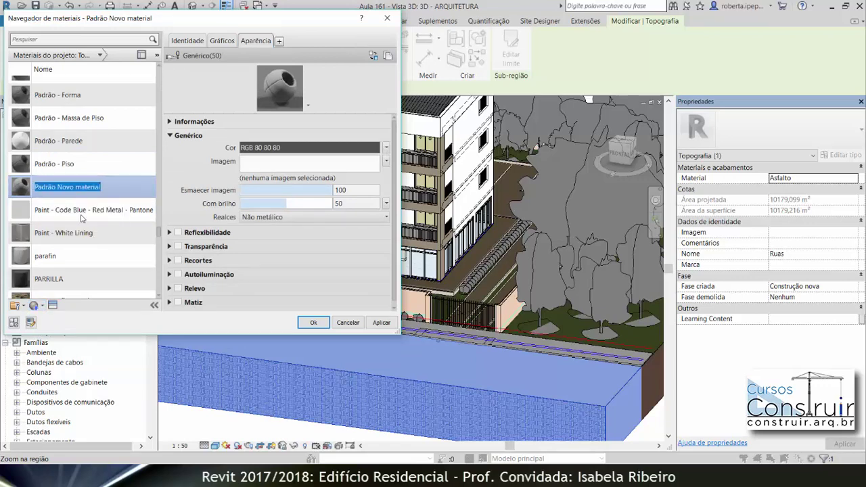
{"action": "key", "text": "BackSpace"}
{"action": "type", "text": ".ASFALTO"}
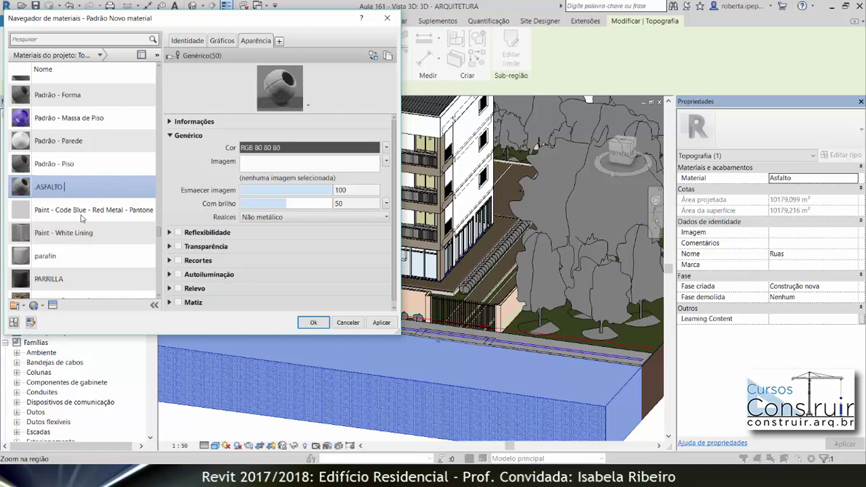
{"action": "type", "text": "RUA"}
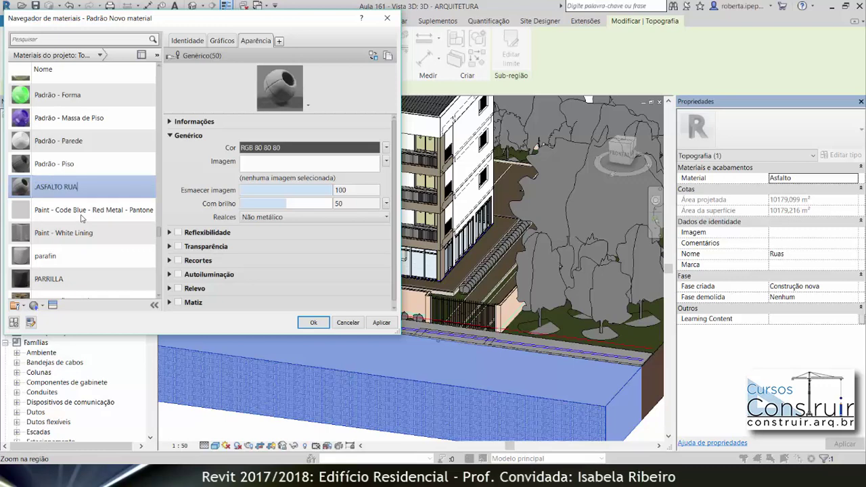
{"action": "key", "text": "Return"}
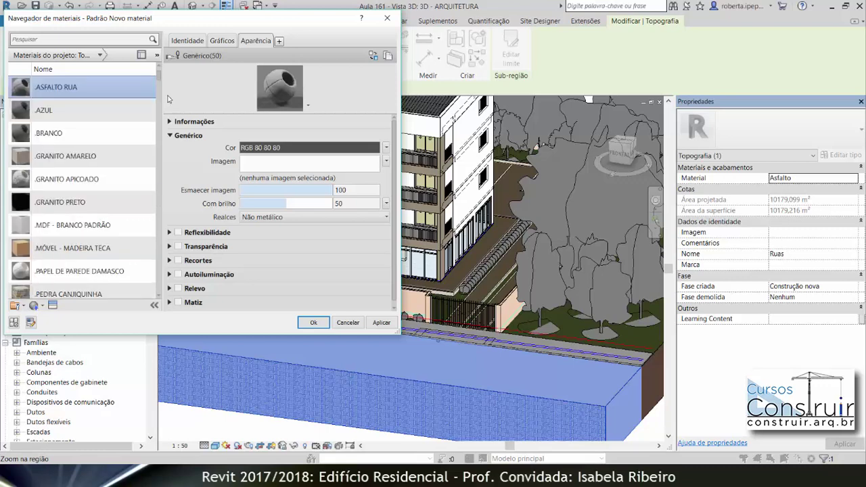
{"action": "left_click", "coordinate": [221, 42]}
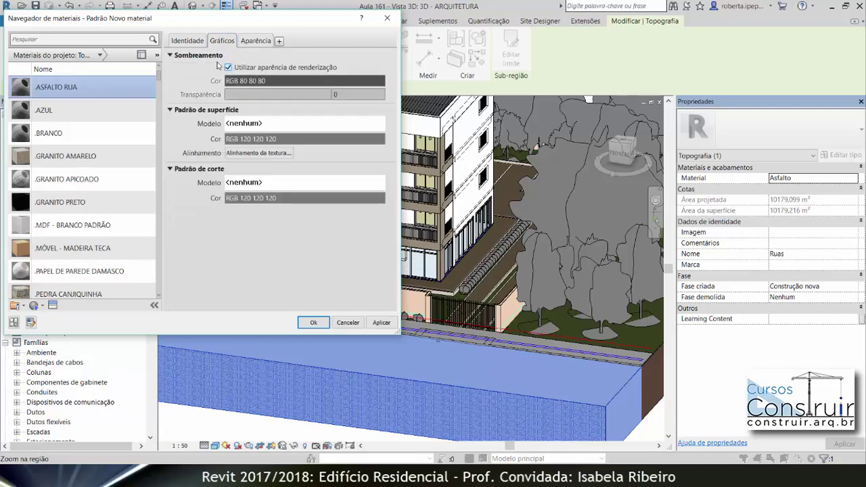
{"action": "left_click", "coordinate": [255, 42]}
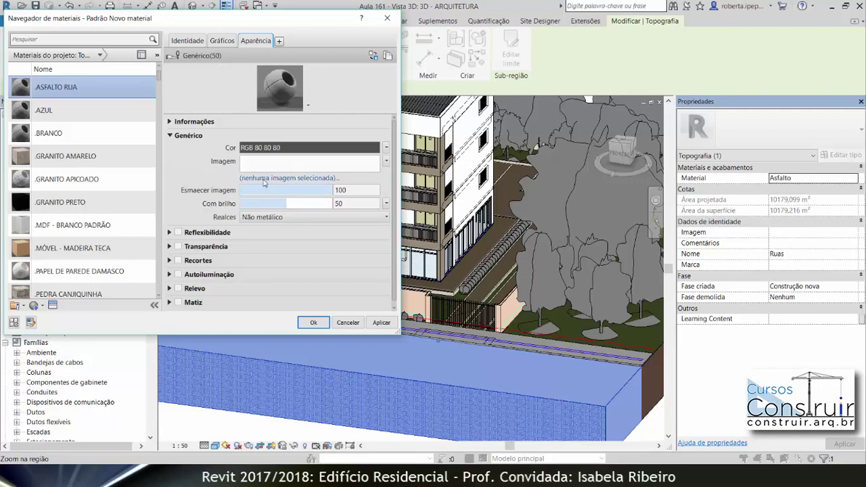
Use ASFALTO.jpg as the material's colour image and enable Relevo with ASFALTO.jpg
{"action": "left_click", "coordinate": [265, 180]}
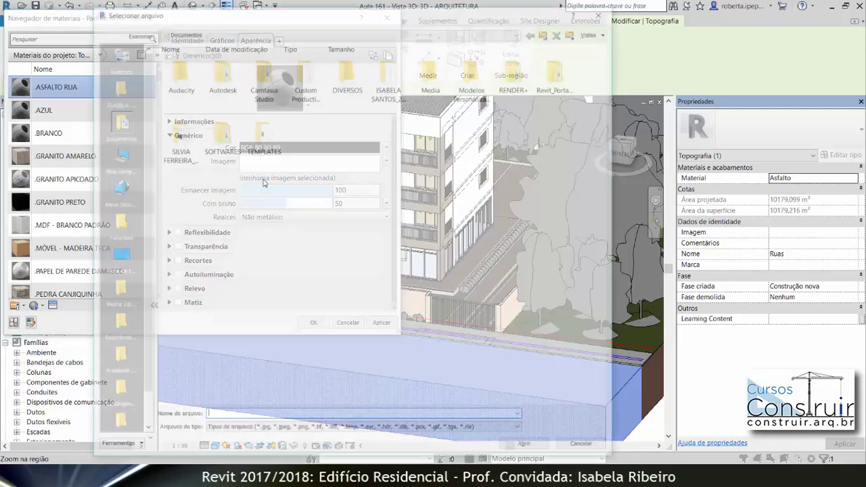
{"action": "double_click", "coordinate": [396, 90]}
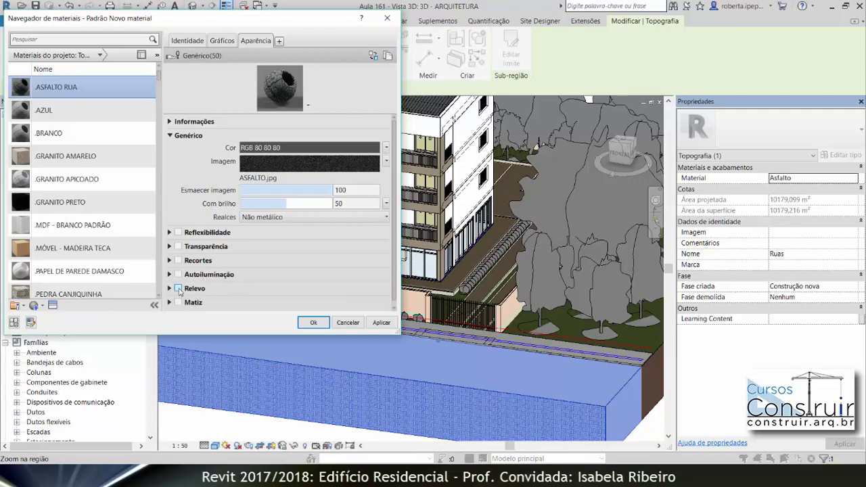
{"action": "left_click", "coordinate": [178, 288]}
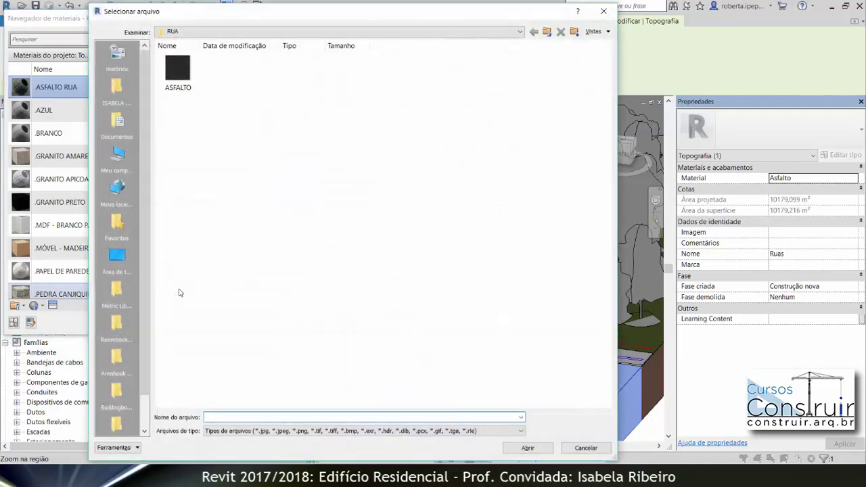
{"action": "double_click", "coordinate": [178, 68]}
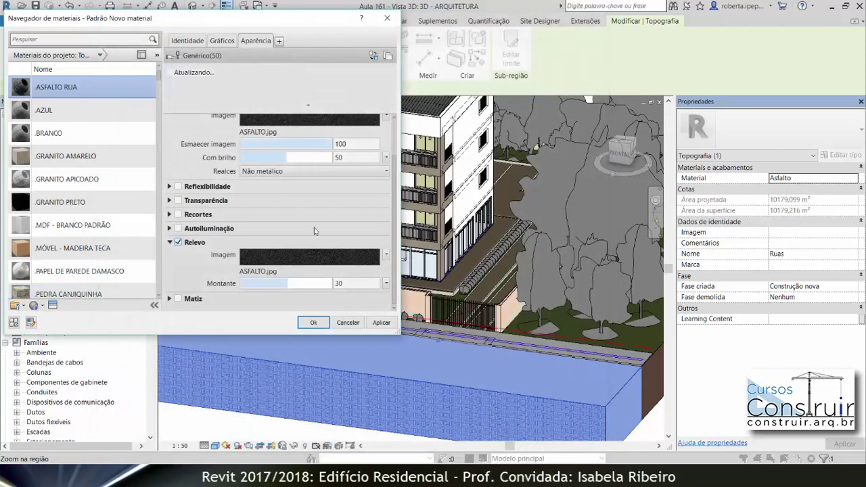
Invert the relief image, raise the relief amount to 120, and apply the material
{"action": "left_click", "coordinate": [268, 262]}
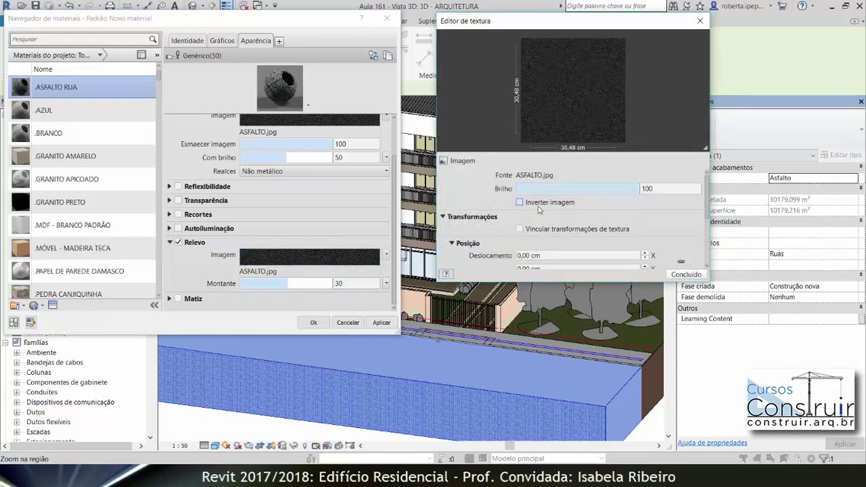
{"action": "left_click", "coordinate": [520, 203]}
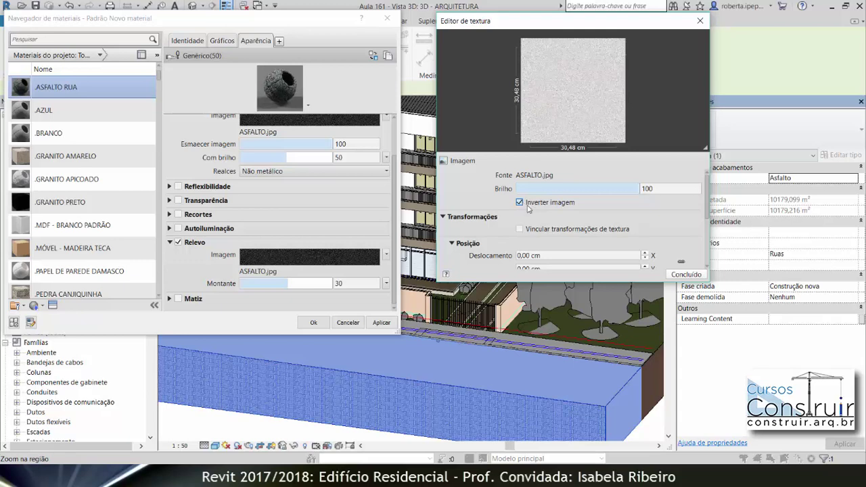
{"action": "left_click", "coordinate": [703, 272]}
{"action": "left_click_drag", "start_coordinate": [290, 283], "coordinate": [295, 285]}
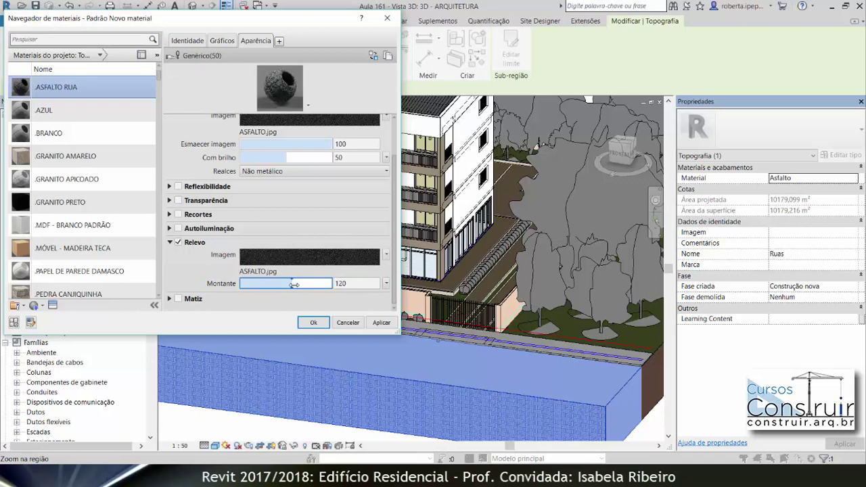
{"action": "left_click", "coordinate": [314, 322]}
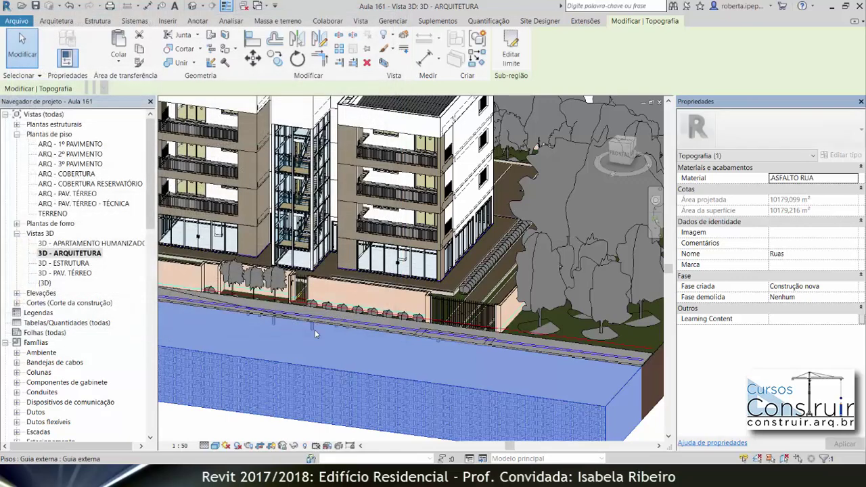
Set the 3D view to Realista to inspect the asphalt road, then reopen Gerenciar > Materiais
{"action": "left_click", "coordinate": [225, 432]}
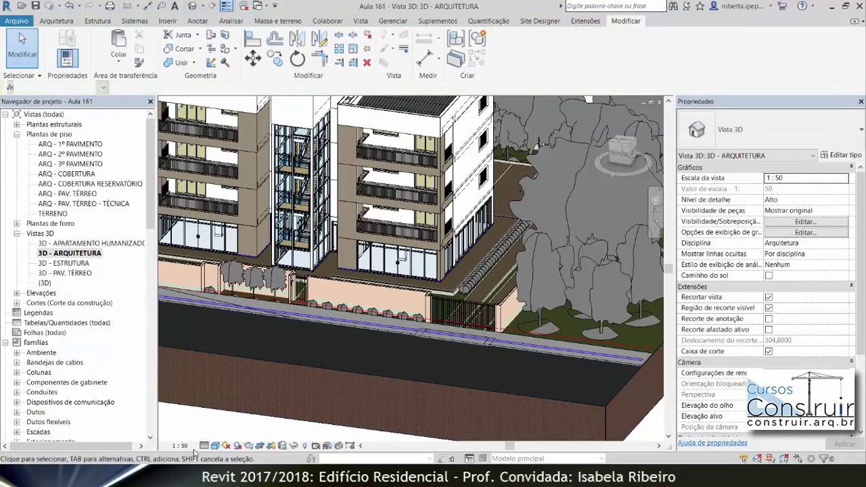
{"action": "left_click", "coordinate": [214, 445]}
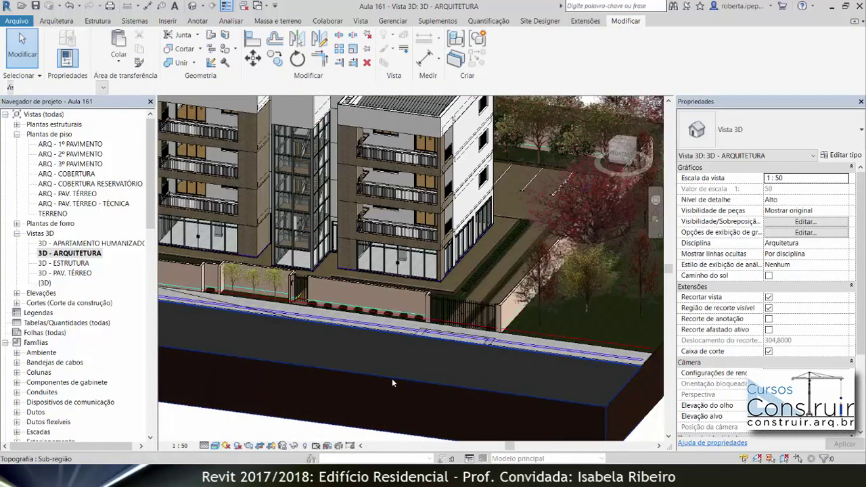
{"action": "scroll", "coordinate": [374, 369], "scroll_direction": "up", "scroll_amount": 3}
{"action": "scroll", "coordinate": [376, 378], "scroll_direction": "up", "scroll_amount": 3}
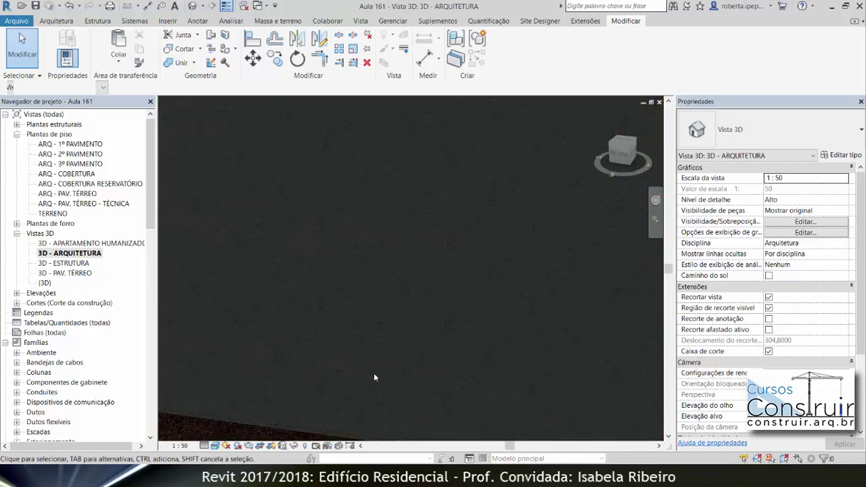
{"action": "middle_click_drag", "start_coordinate": [379, 378], "coordinate": [420, 368], "text": "shift"}
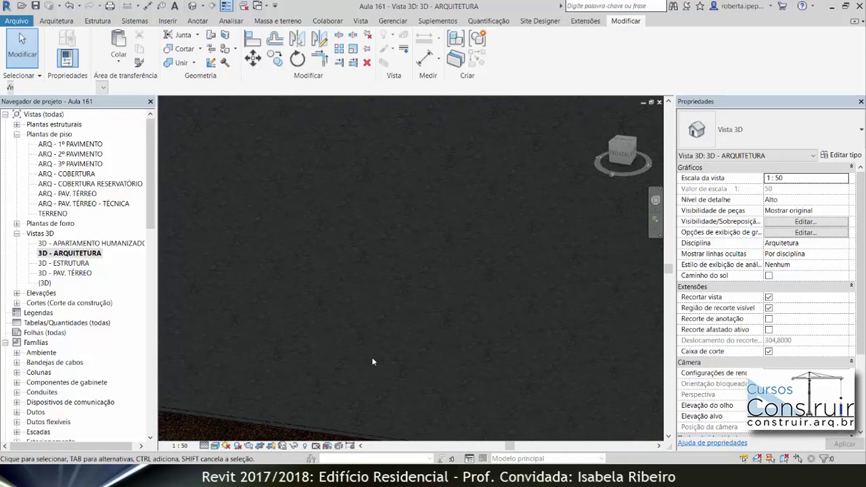
{"action": "left_click", "coordinate": [400, 21]}
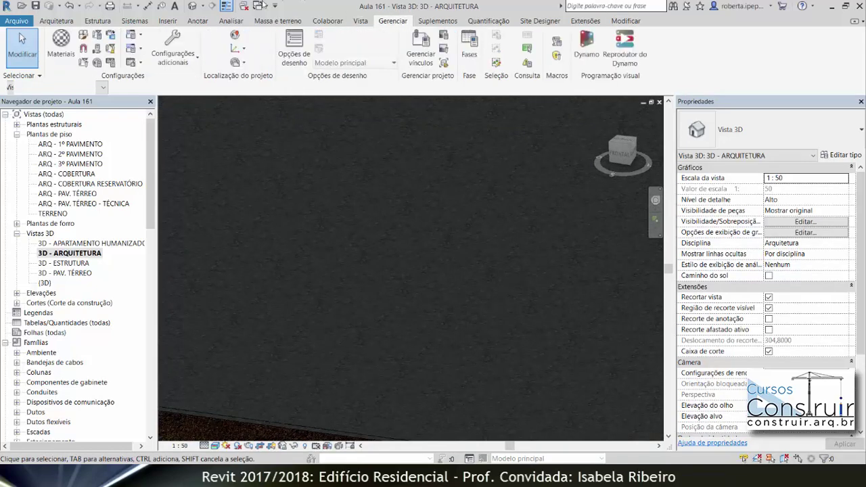
{"action": "left_click", "coordinate": [61, 46]}
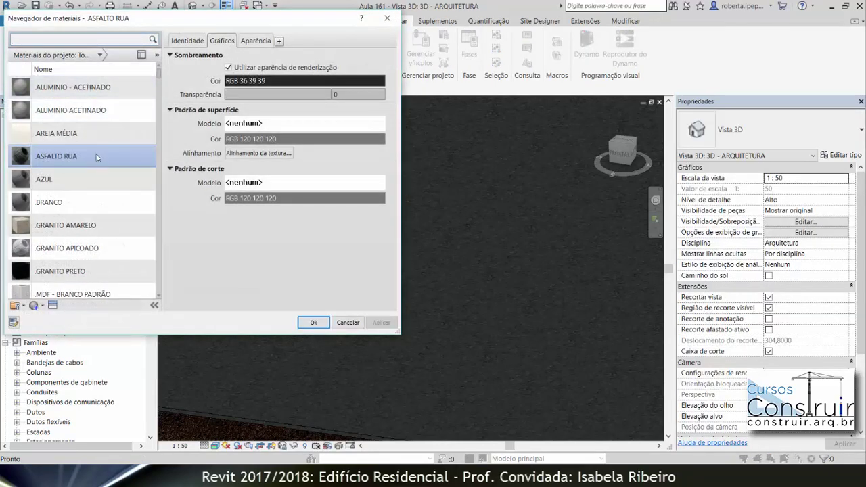
Set the .ASFALTO RUA colour texture's sample width to 1 m
{"action": "left_click", "coordinate": [256, 42]}
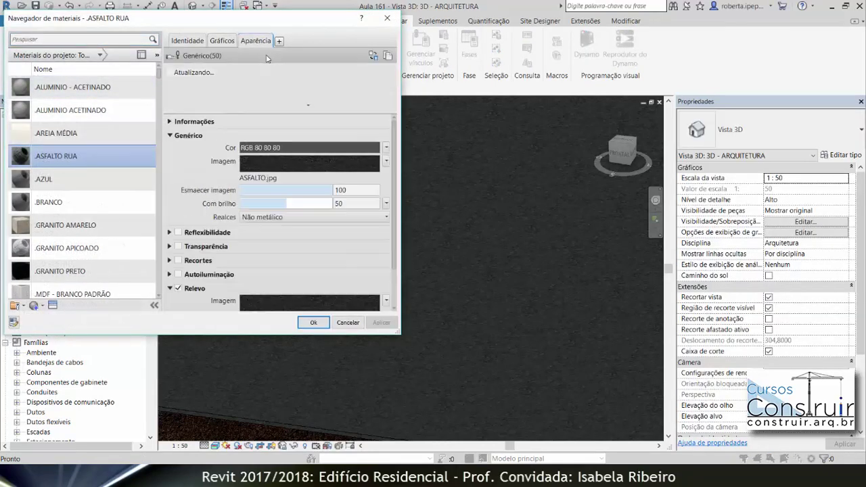
{"action": "left_click", "coordinate": [264, 165]}
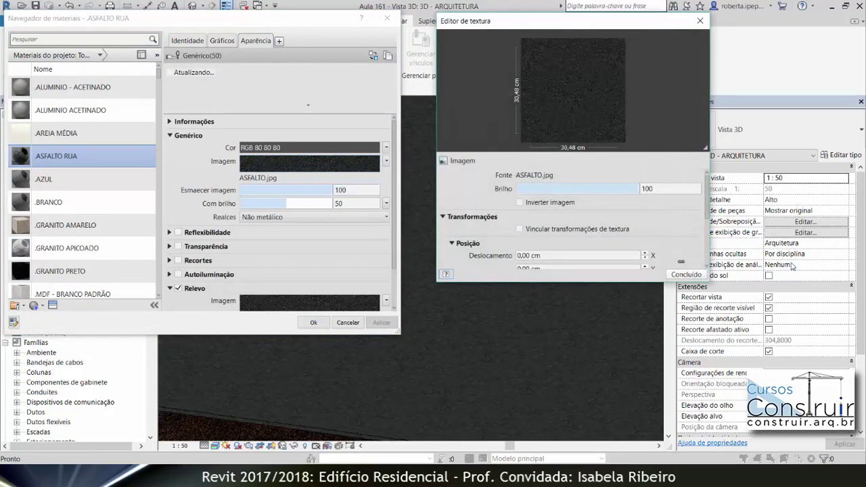
{"action": "left_click_drag", "start_coordinate": [706, 200], "coordinate": [705, 254]}
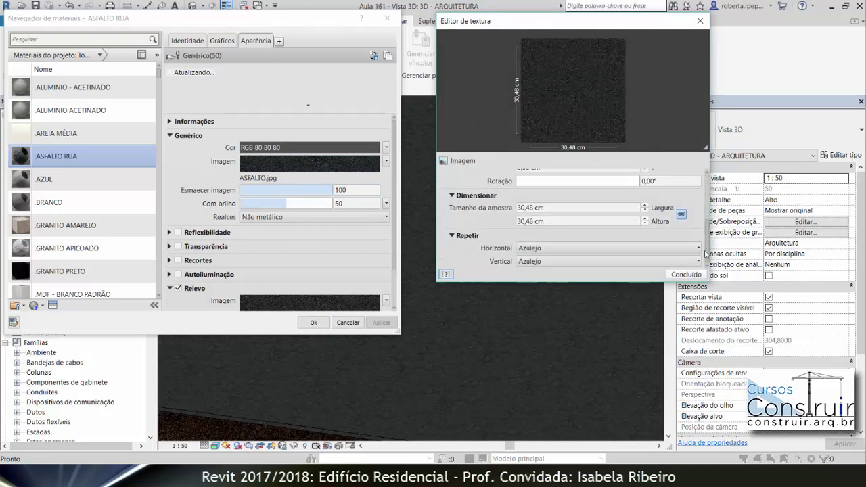
{"action": "left_click", "coordinate": [561, 208]}
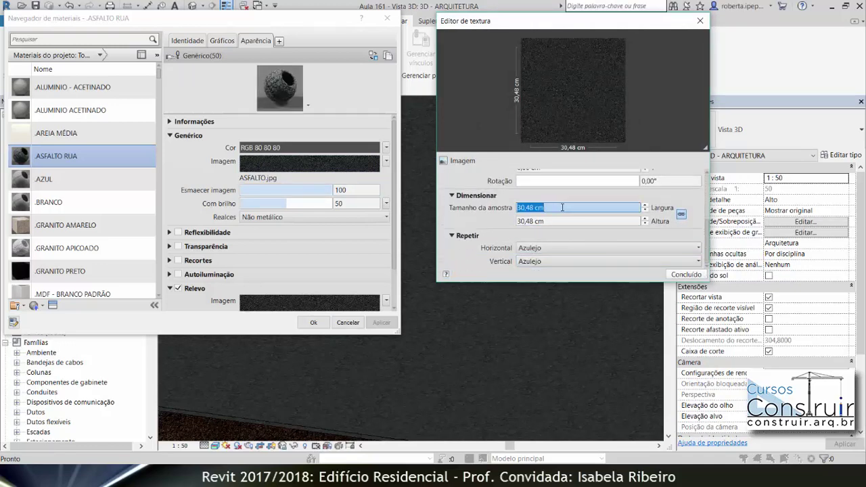
{"action": "type", "text": "1"}
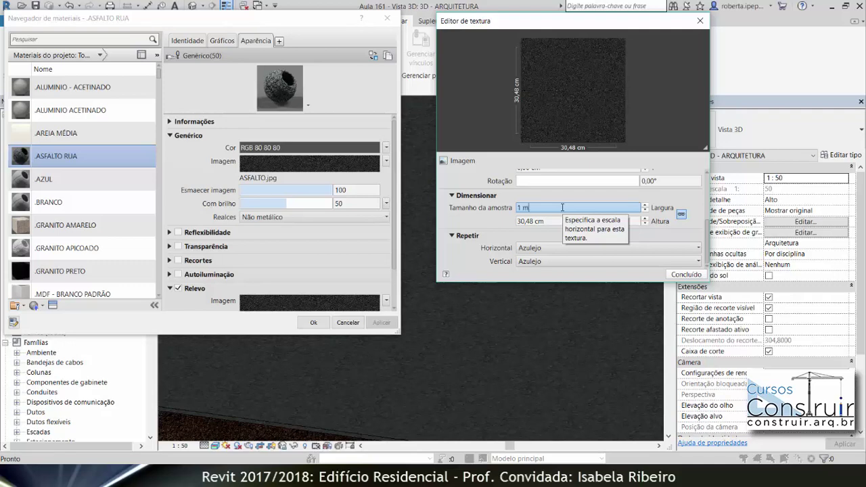
{"action": "key", "text": "Tab"}
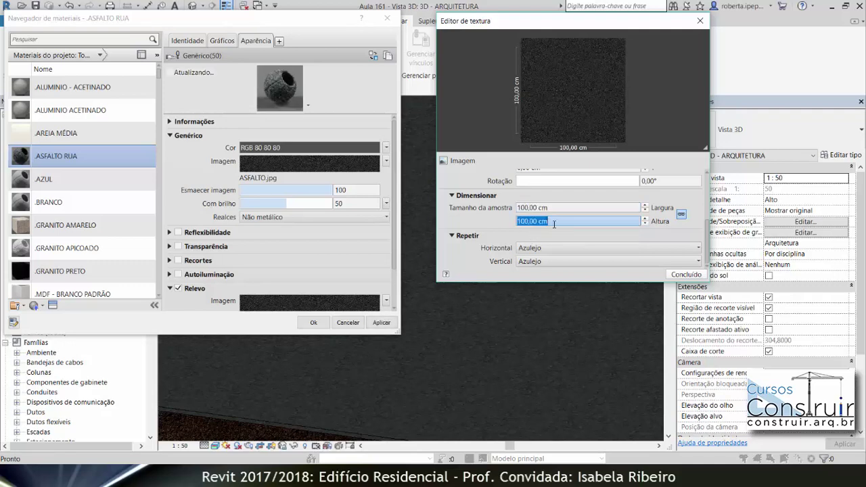
{"action": "left_click", "coordinate": [686, 274]}
Set the relief texture's sample size to 100 × 100 cm and apply the material
{"action": "left_click", "coordinate": [299, 304]}
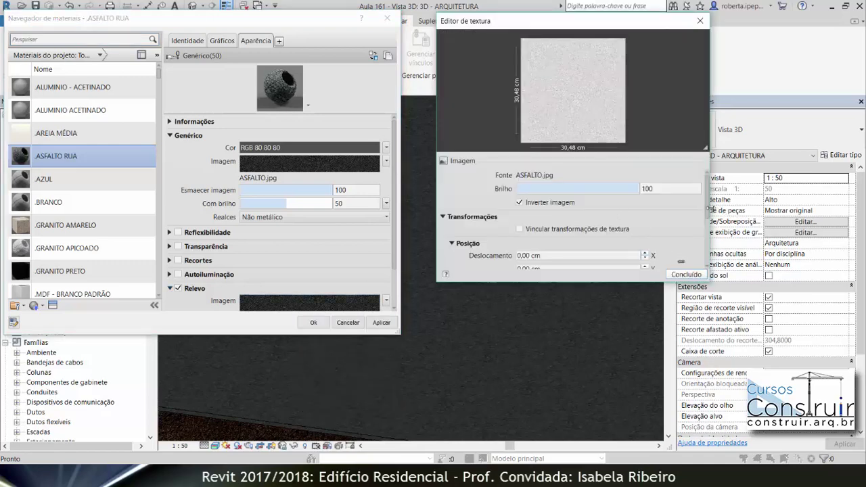
{"action": "scroll", "coordinate": [568, 217], "scroll_direction": "down", "scroll_amount": 3}
{"action": "left_click", "coordinate": [567, 208]}
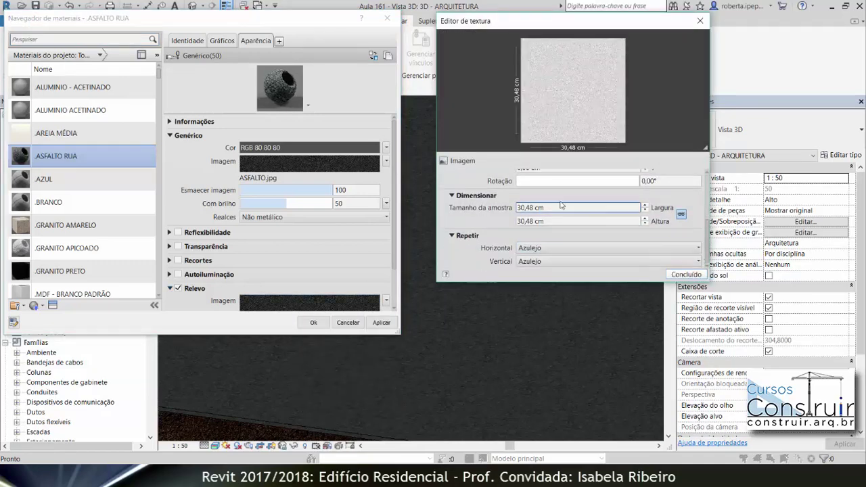
{"action": "type", "text": "1"}
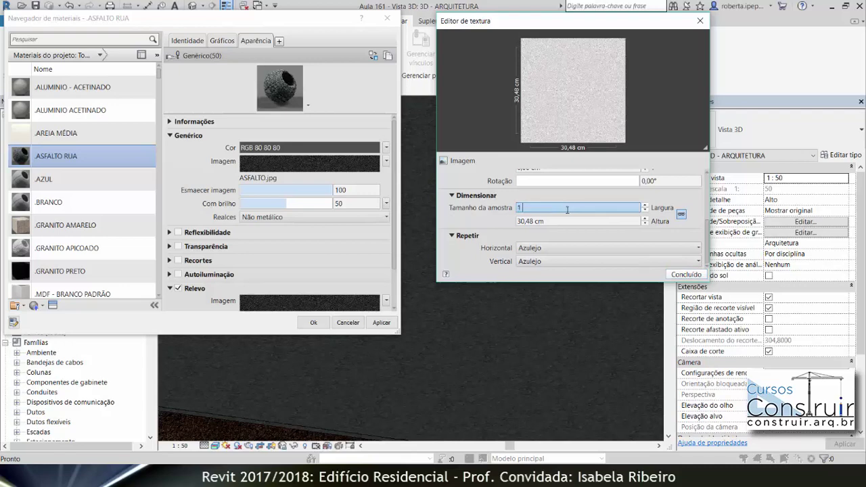
{"action": "type", "text": "00"}
{"action": "key", "text": "Tab"}
{"action": "type", "text": "1"}
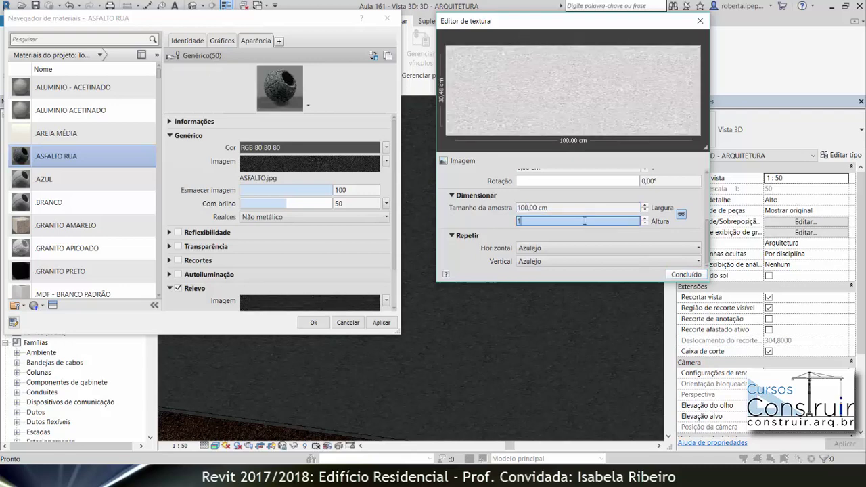
{"action": "key", "text": "Tab"}
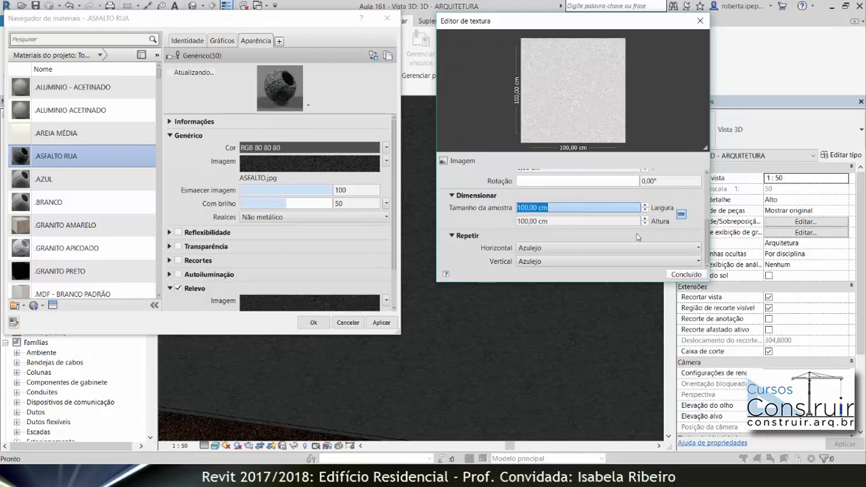
{"action": "left_click", "coordinate": [679, 273]}
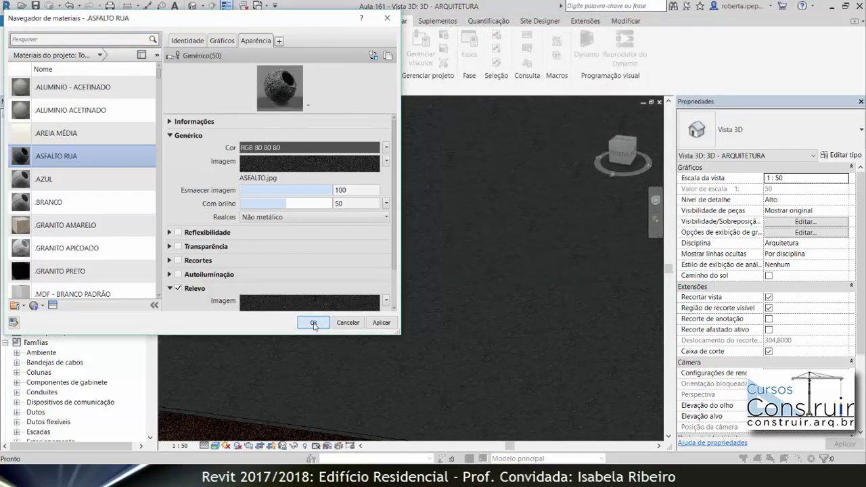
{"action": "left_click", "coordinate": [314, 323]}
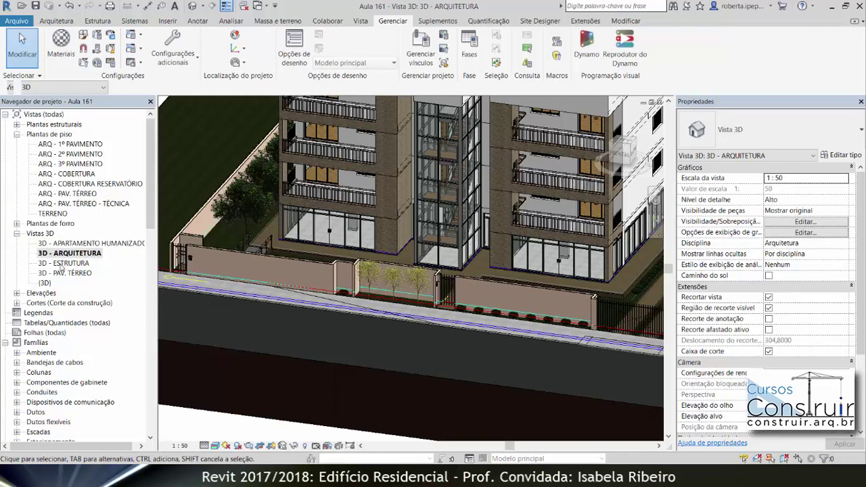
Open the default {3D} view from Vistas 3D in the Project Browser
{"action": "double_click", "coordinate": [46, 284]}
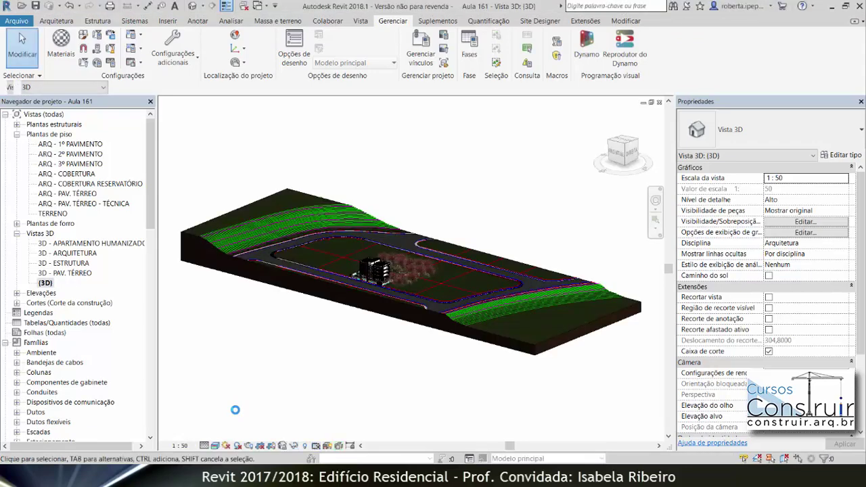
Show the site in Cores consistentes from the top view, framed on the building and street
{"action": "left_click", "coordinate": [216, 446]}
{"action": "left_click", "coordinate": [238, 411]}
{"action": "left_click", "coordinate": [623, 143]}
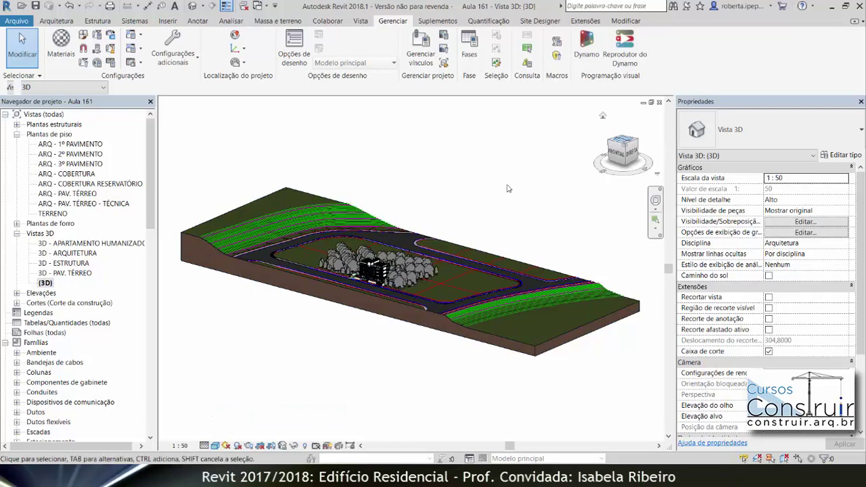
{"action": "scroll", "coordinate": [408, 316], "scroll_direction": "up", "scroll_amount": 3}
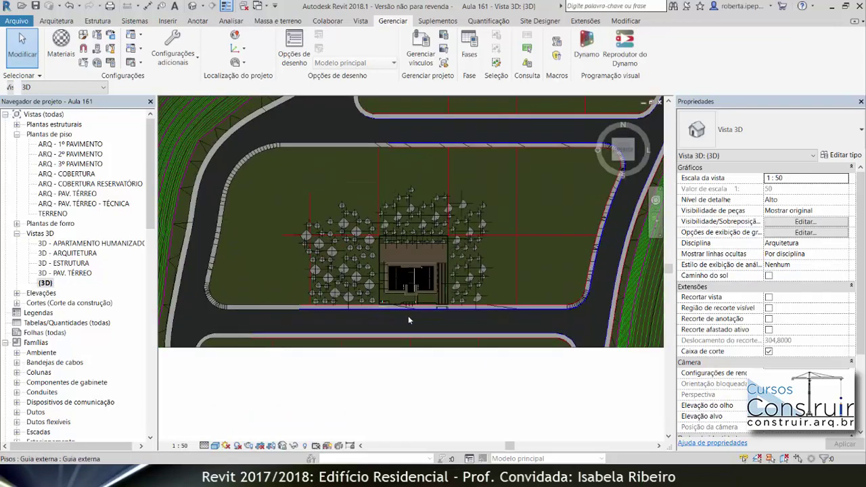
{"action": "scroll", "coordinate": [426, 320], "scroll_direction": "up", "scroll_amount": 2}
{"action": "scroll", "coordinate": [447, 332], "scroll_direction": "down", "scroll_amount": 2}
{"action": "middle_click_drag", "start_coordinate": [408, 340], "coordinate": [383, 341]}
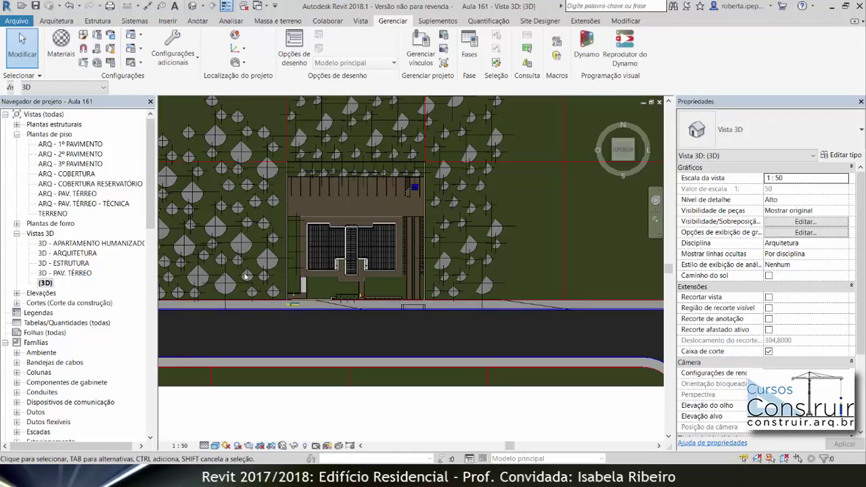
{"action": "left_click", "coordinate": [57, 20]}
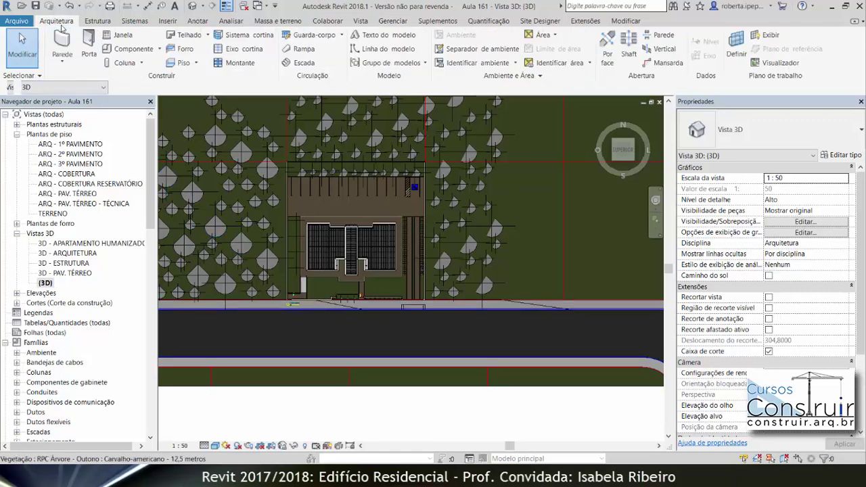
Load FAIXA RUA.rfa from _AULAS > MÓDULO 17 > RUA through Componente > Carregar família
{"action": "left_click", "coordinate": [116, 46]}
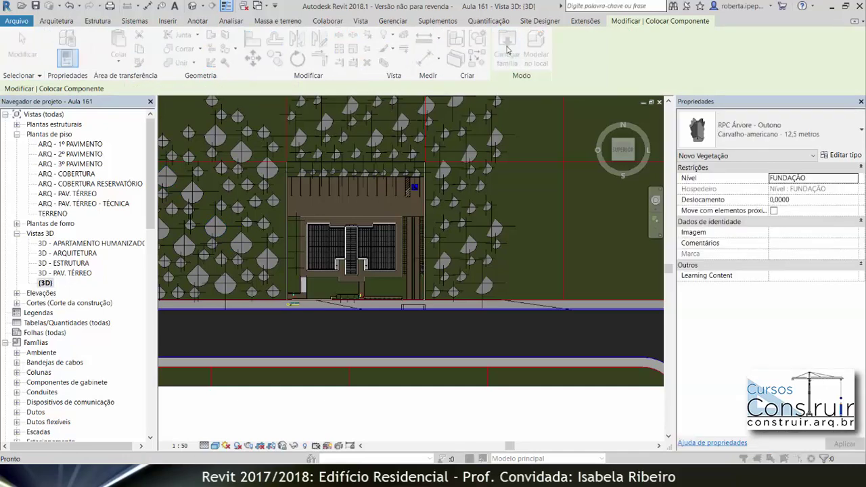
{"action": "left_click", "coordinate": [507, 50]}
{"action": "left_click", "coordinate": [199, 142]}
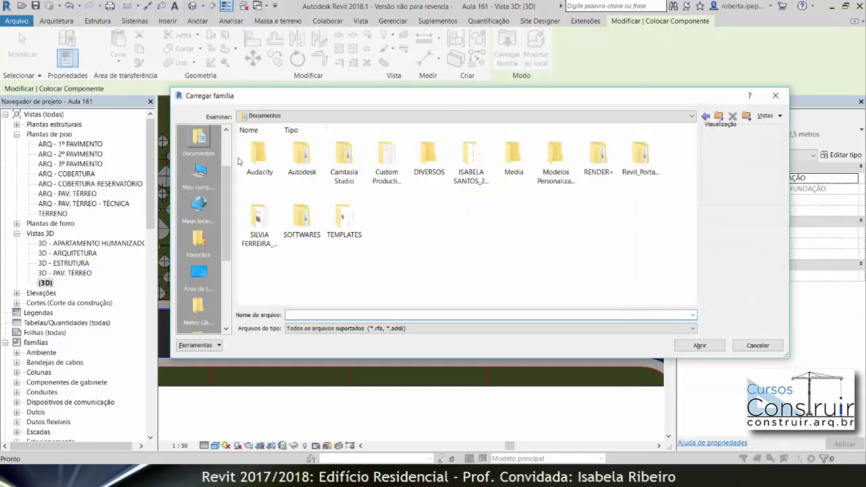
{"action": "double_click", "coordinate": [490, 177]}
{"action": "double_click", "coordinate": [556, 159]}
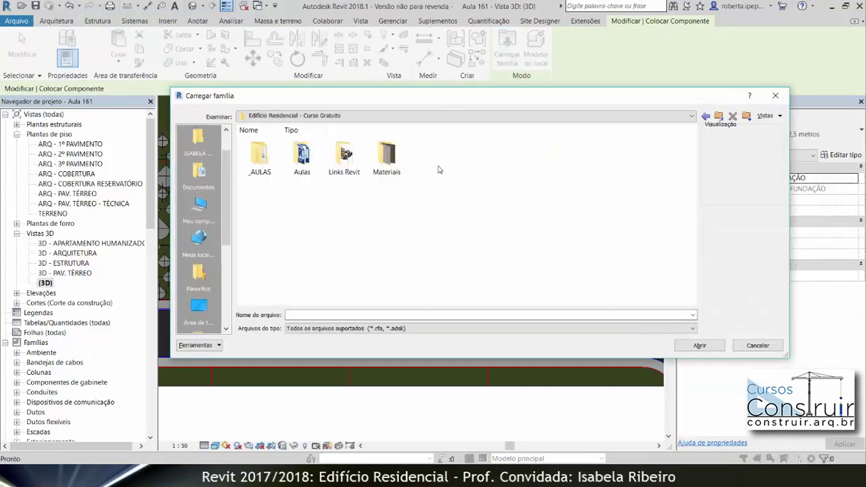
{"action": "double_click", "coordinate": [260, 155]}
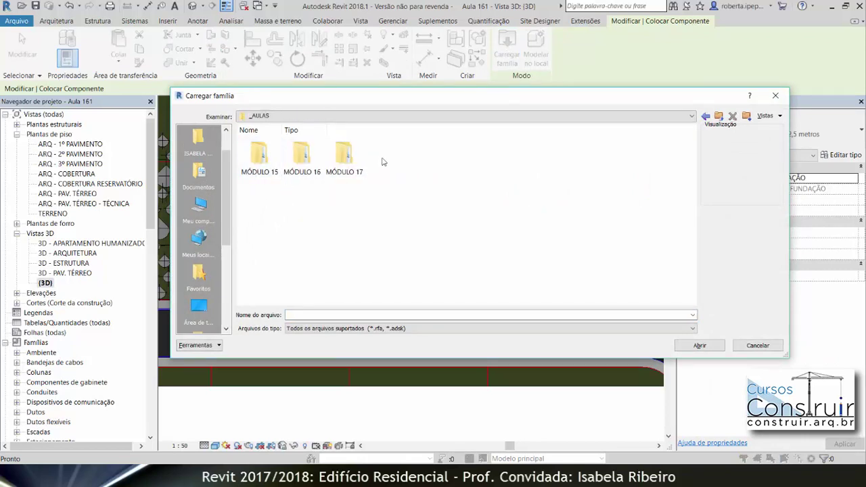
{"action": "double_click", "coordinate": [344, 157]}
{"action": "double_click", "coordinate": [385, 157]}
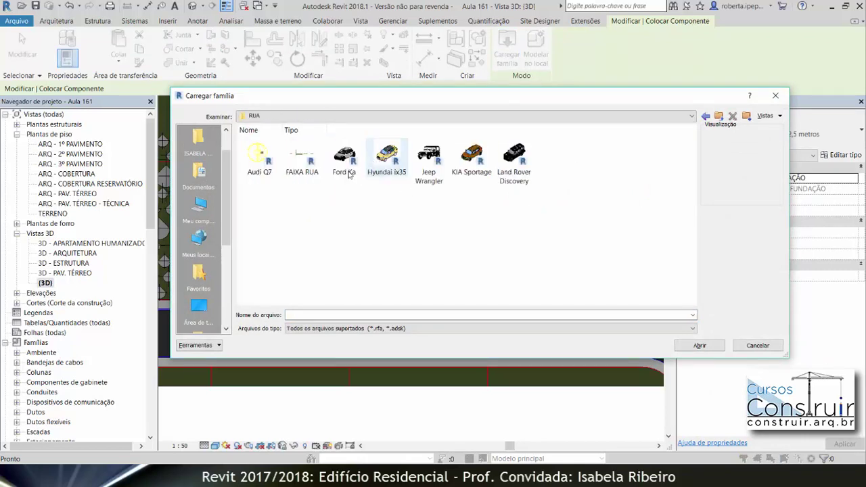
{"action": "left_click", "coordinate": [302, 159]}
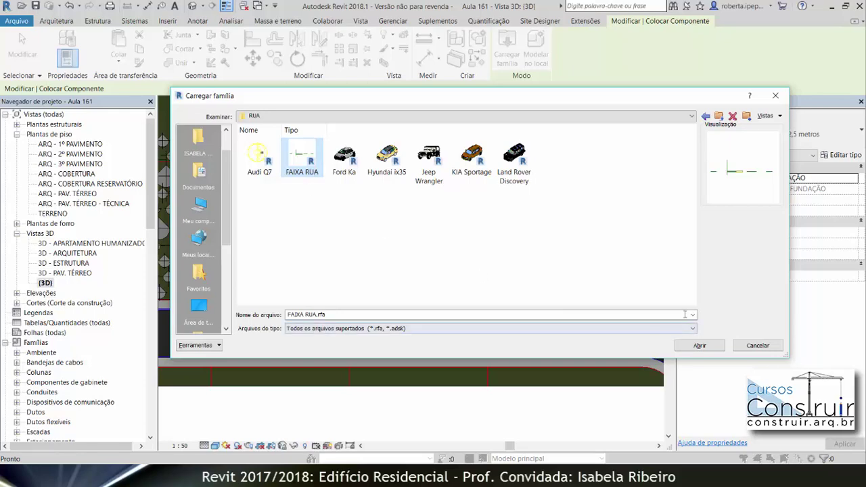
{"action": "left_click", "coordinate": [700, 345]}
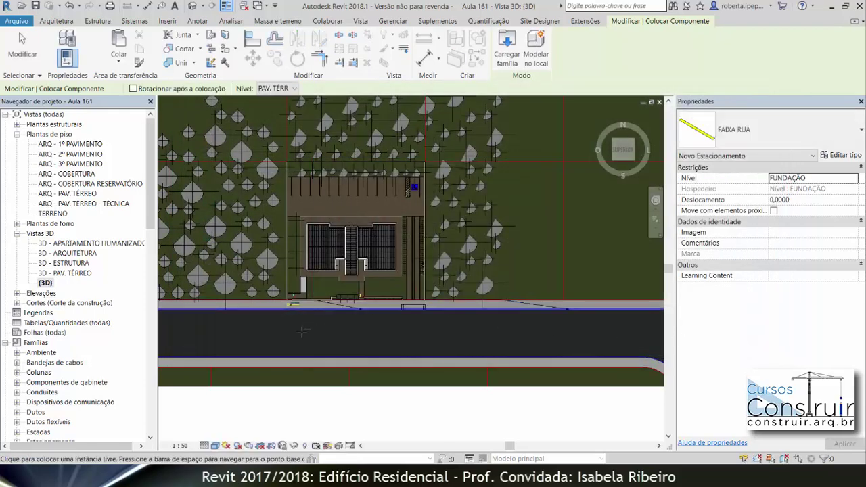
Place one FAIXA RUA stripe on the street in front of the building and select it
{"action": "scroll", "coordinate": [286, 334], "scroll_direction": "up", "scroll_amount": 3}
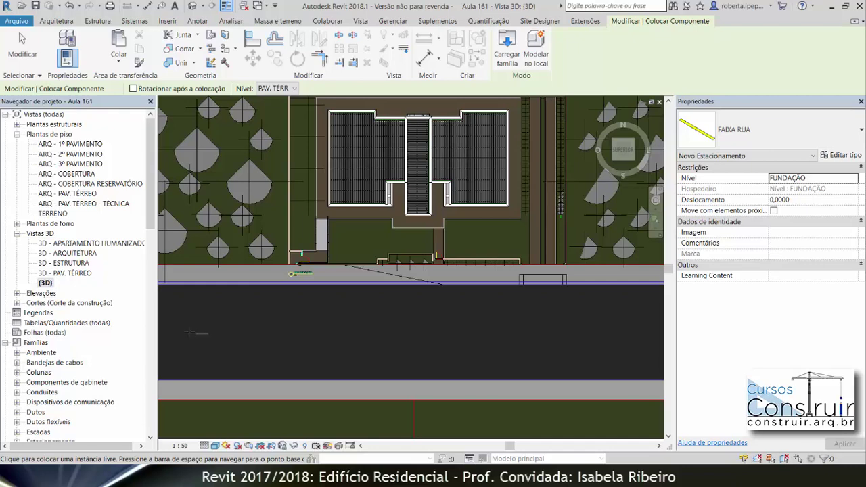
{"action": "scroll", "coordinate": [225, 338], "scroll_direction": "down", "scroll_amount": 2}
{"action": "scroll", "coordinate": [305, 338], "scroll_direction": "down", "scroll_amount": 2}
{"action": "scroll", "coordinate": [275, 346], "scroll_direction": "up", "scroll_amount": 1}
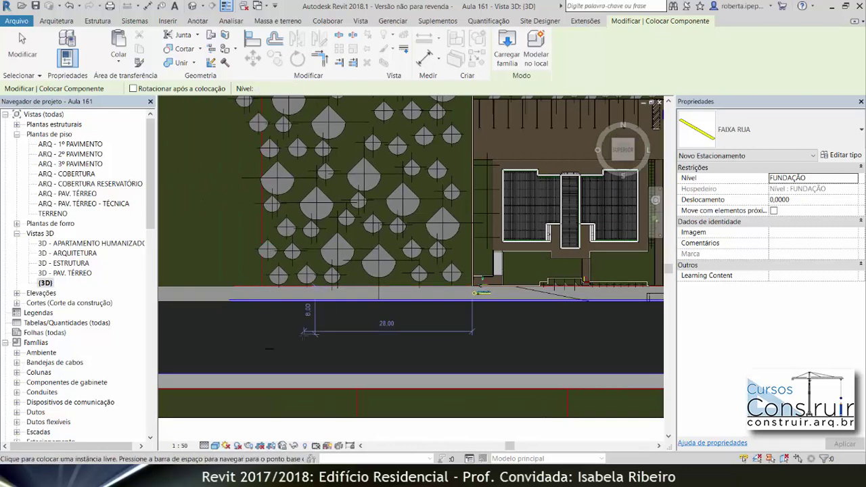
{"action": "key", "text": "Escape"}
{"action": "scroll", "coordinate": [270, 354], "scroll_direction": "up", "scroll_amount": 2}
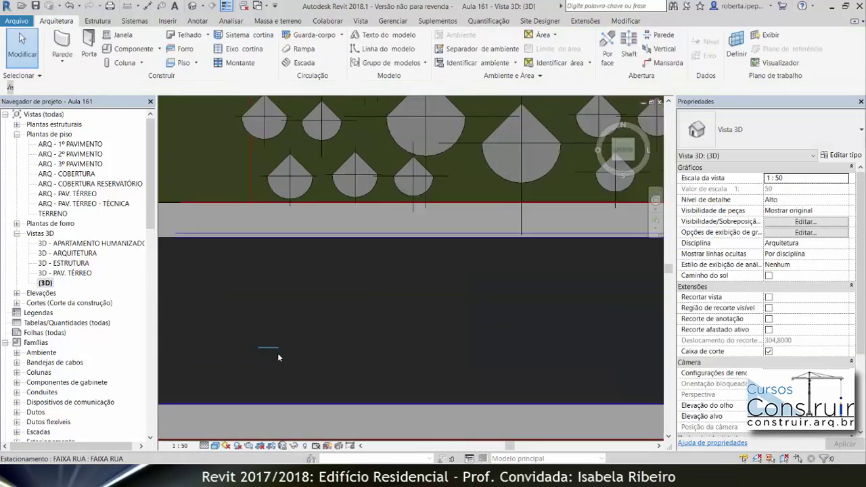
{"action": "scroll", "coordinate": [274, 352], "scroll_direction": "up", "scroll_amount": 2}
{"action": "left_click", "coordinate": [269, 344]}
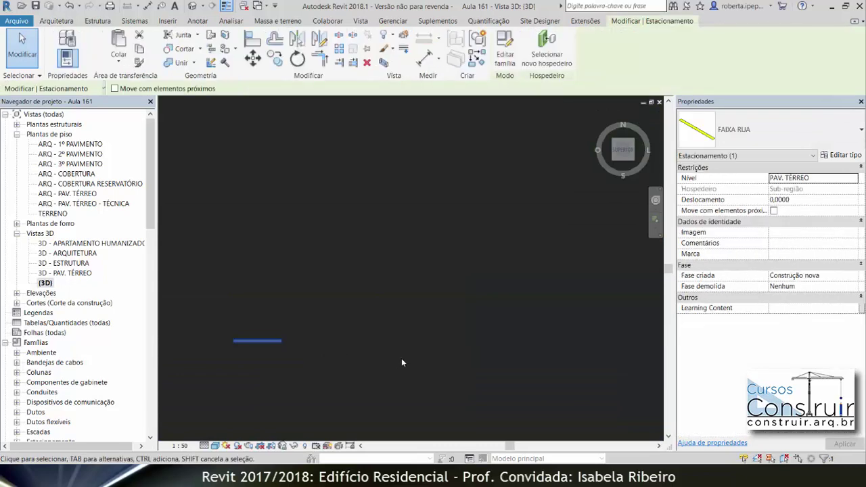
Copy the FAIXA RUA stripe 250 along the street with Múltiplo enabled
{"action": "scroll", "coordinate": [402, 363], "scroll_direction": "down", "scroll_amount": 2}
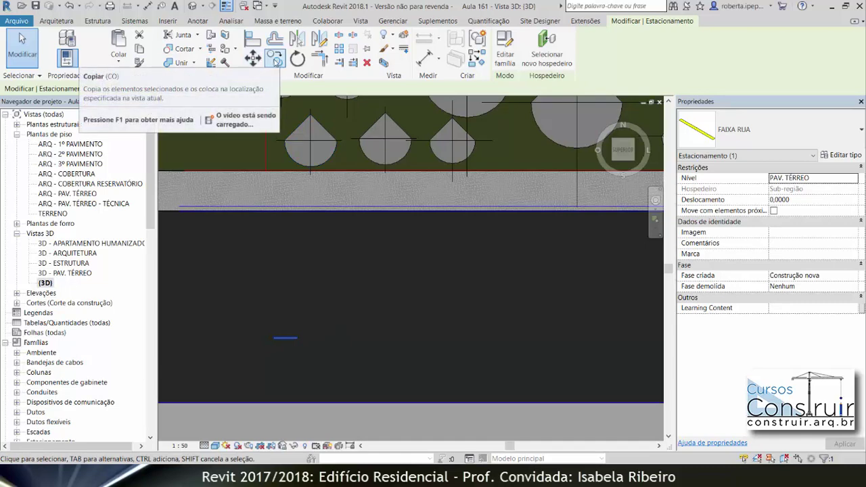
{"action": "left_click", "coordinate": [276, 60]}
{"action": "left_click", "coordinate": [193, 88]}
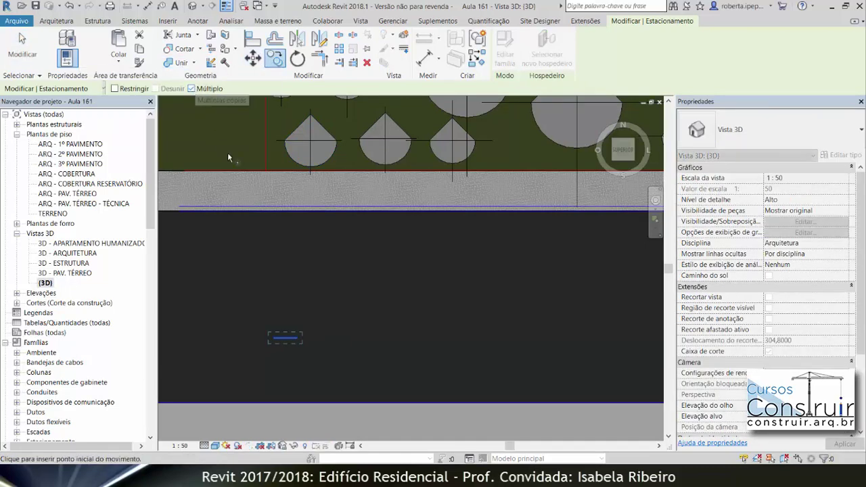
{"action": "scroll", "coordinate": [281, 334], "scroll_direction": "up", "scroll_amount": 3}
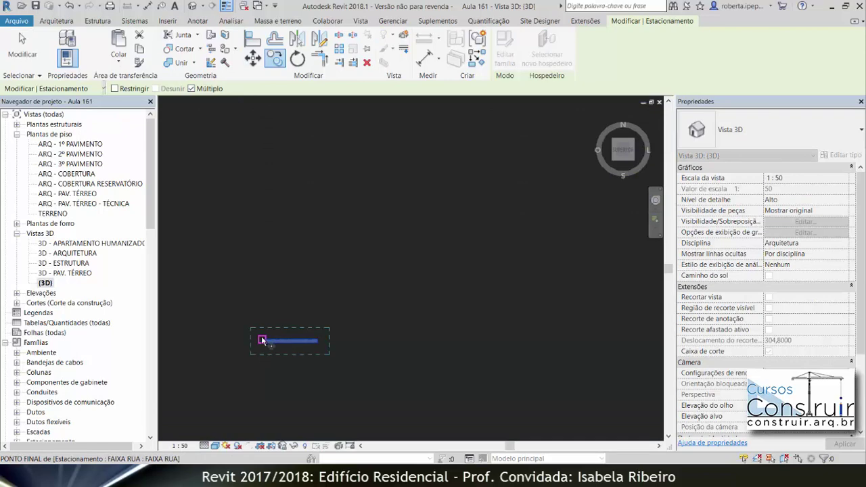
{"action": "left_click", "coordinate": [263, 340]}
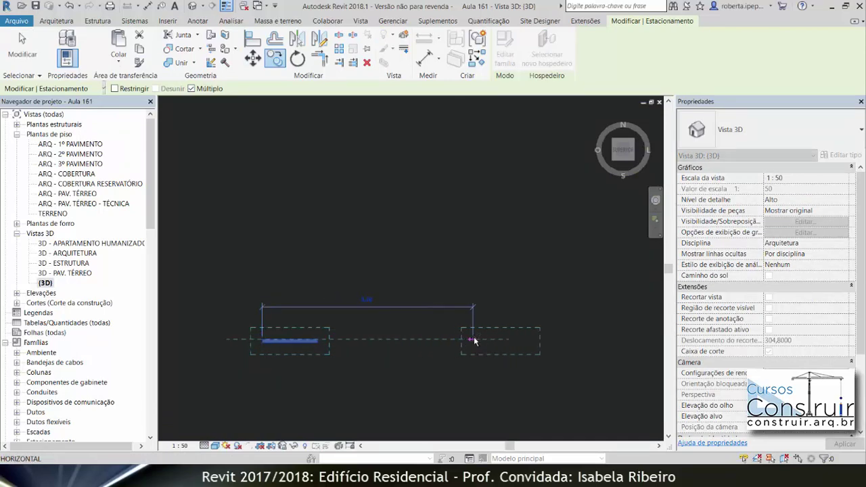
{"action": "type", "text": "250"}
{"action": "key", "text": "Return"}
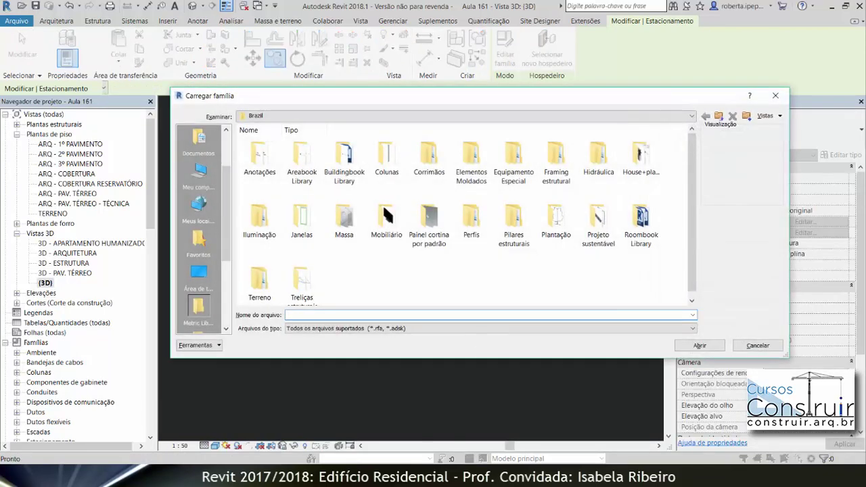
Cancel the Load Family dialog and zoom out to see the whole site
{"action": "left_click", "coordinate": [759, 346]}
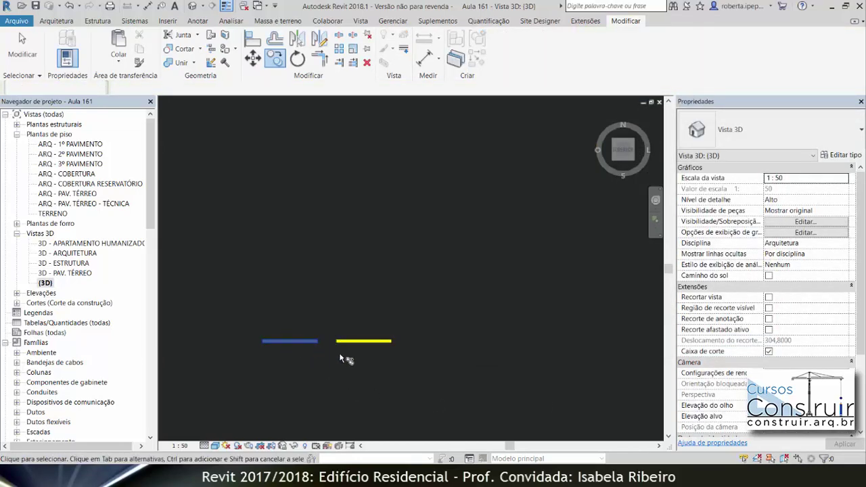
{"action": "scroll", "coordinate": [342, 356], "scroll_direction": "down", "scroll_amount": 1}
{"action": "scroll", "coordinate": [348, 365], "scroll_direction": "down", "scroll_amount": 2}
{"action": "scroll", "coordinate": [359, 362], "scroll_direction": "down", "scroll_amount": 2}
{"action": "scroll", "coordinate": [360, 350], "scroll_direction": "down", "scroll_amount": 2}
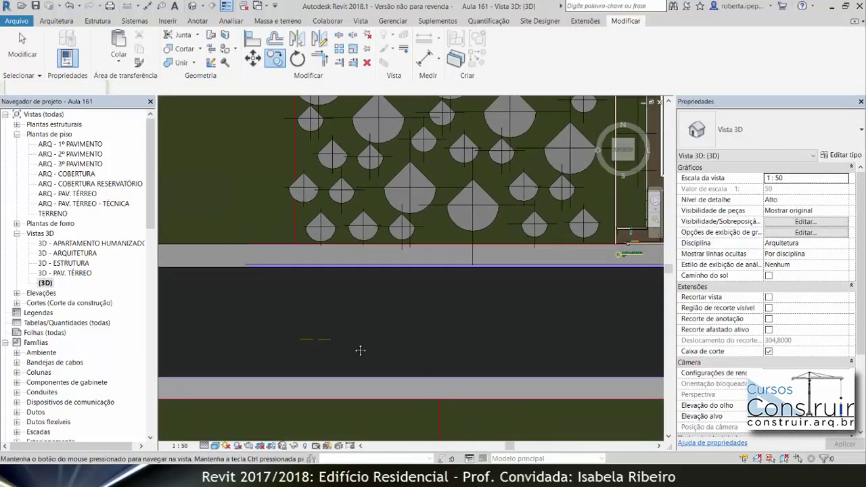
{"action": "scroll", "coordinate": [360, 350], "scroll_direction": "down", "scroll_amount": 1}
{"action": "scroll", "coordinate": [337, 317], "scroll_direction": "down", "scroll_amount": 2}
{"action": "scroll", "coordinate": [325, 331], "scroll_direction": "down", "scroll_amount": 2}
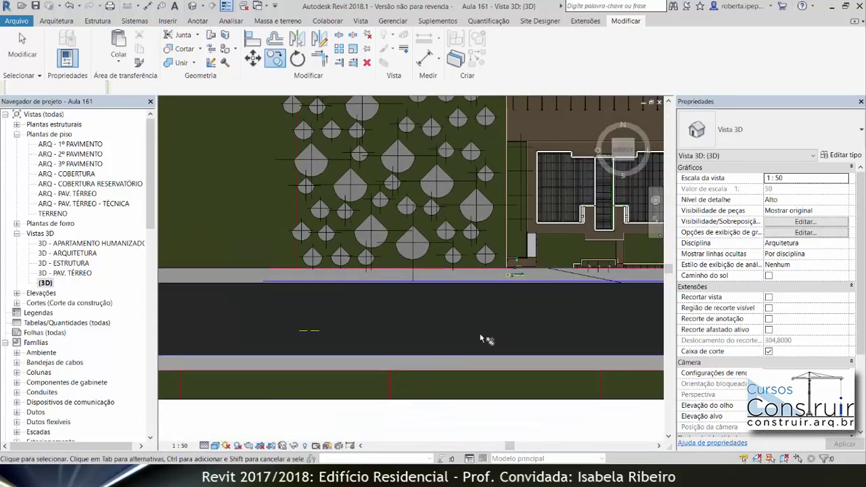
{"action": "scroll", "coordinate": [482, 338], "scroll_direction": "down", "scroll_amount": 1}
{"action": "scroll", "coordinate": [608, 344], "scroll_direction": "down", "scroll_amount": 1}
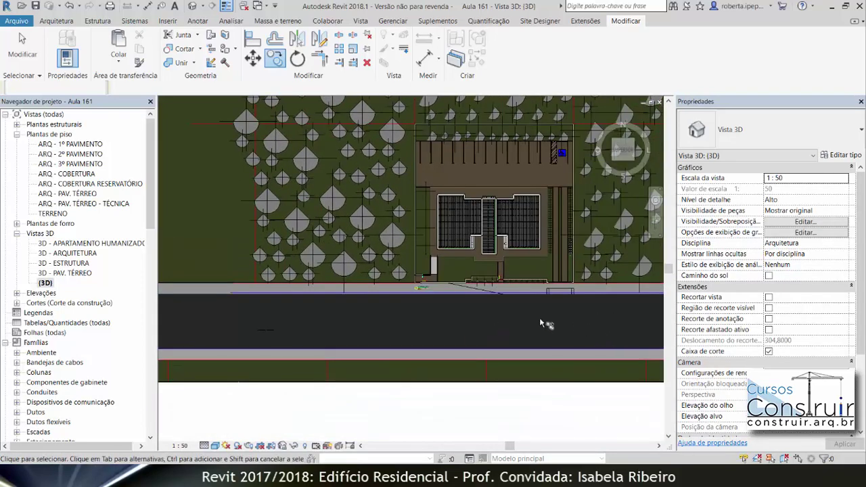
{"action": "scroll", "coordinate": [284, 349], "scroll_direction": "up", "scroll_amount": 1}
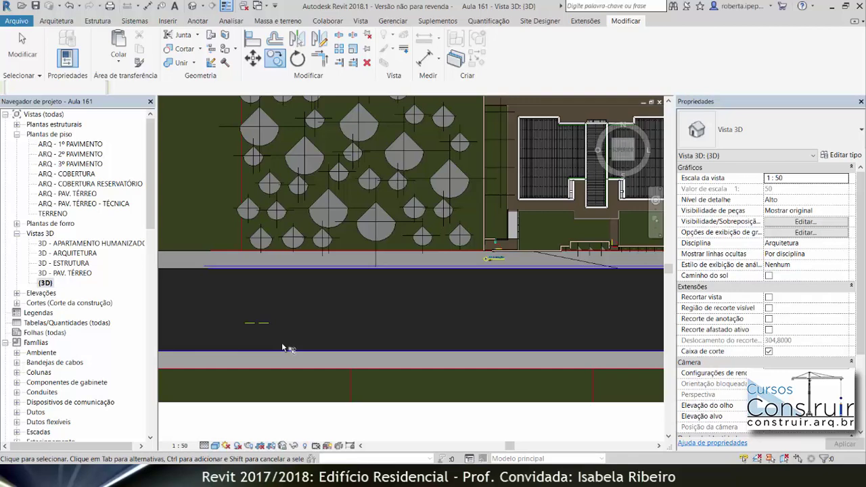
Window-select both FAIXA RUA dashes on the road
{"action": "left_click", "coordinate": [253, 323]}
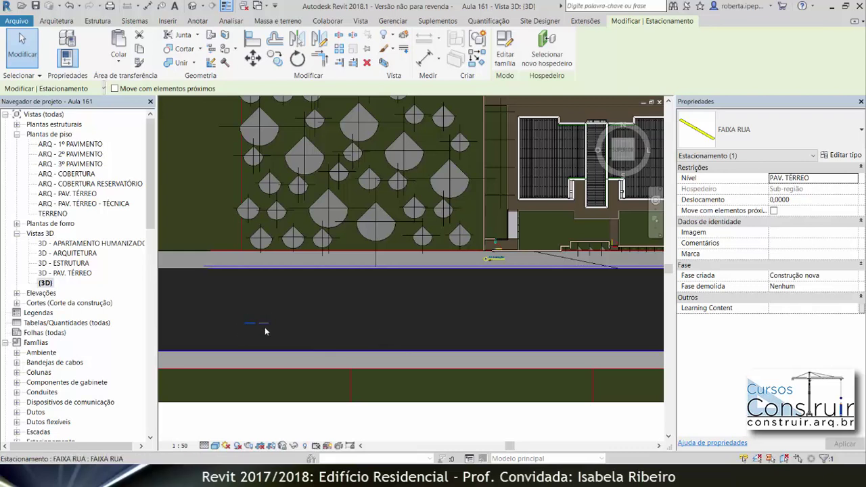
{"action": "scroll", "coordinate": [269, 323], "scroll_direction": "up", "scroll_amount": 2}
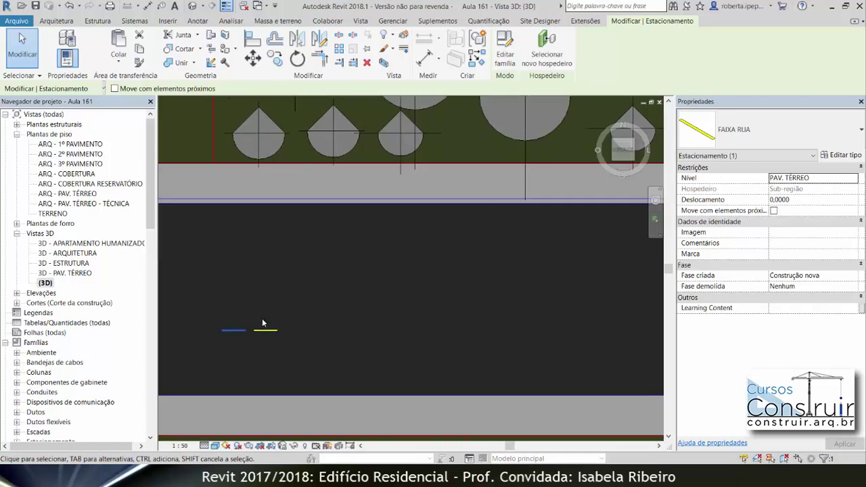
{"action": "scroll", "coordinate": [261, 315], "scroll_direction": "up", "scroll_amount": 1}
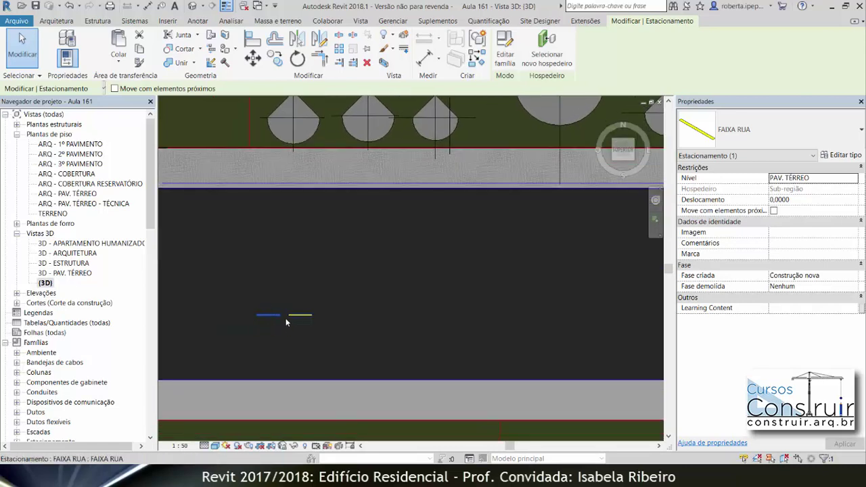
{"action": "scroll", "coordinate": [283, 311], "scroll_direction": "up", "scroll_amount": 2}
{"action": "middle_click_drag", "start_coordinate": [287, 309], "coordinate": [334, 319]}
{"action": "scroll", "coordinate": [334, 319], "scroll_direction": "down", "scroll_amount": 1}
{"action": "scroll", "coordinate": [335, 301], "scroll_direction": "down", "scroll_amount": 2}
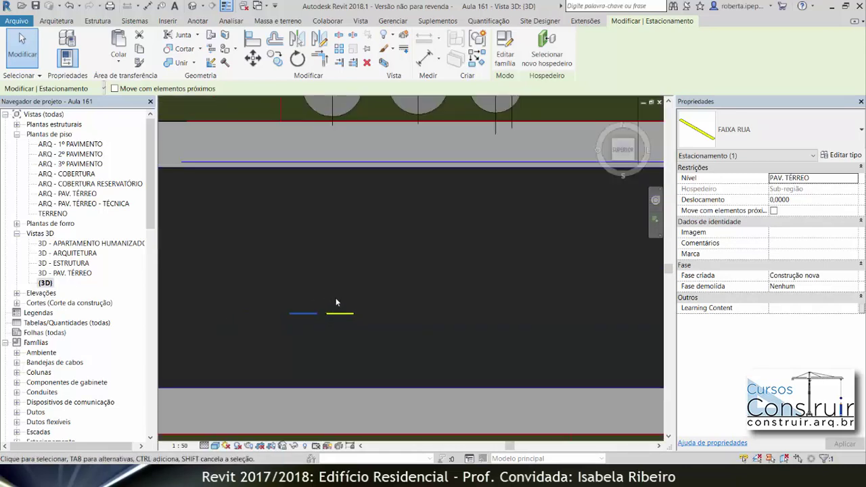
{"action": "left_click_drag", "start_coordinate": [272, 287], "coordinate": [358, 329]}
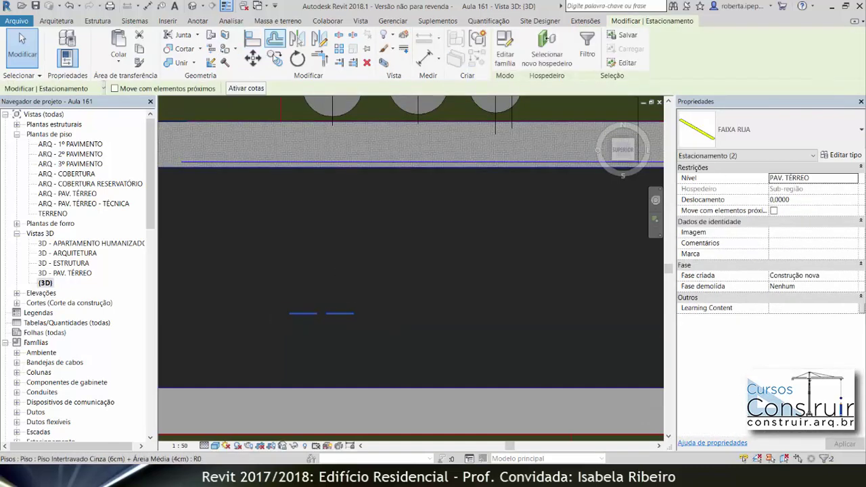
Copy the dash pair repeatedly along the street at a spacing of 4
{"action": "left_click", "coordinate": [274, 59]}
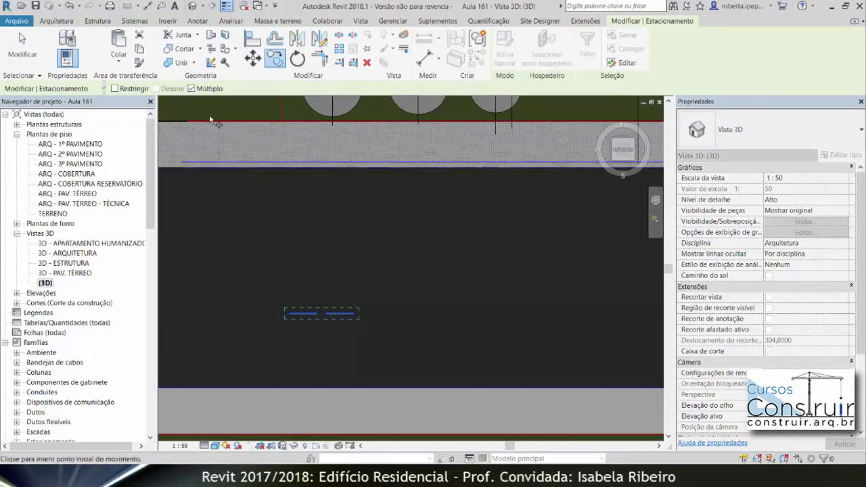
{"action": "left_click", "coordinate": [289, 313]}
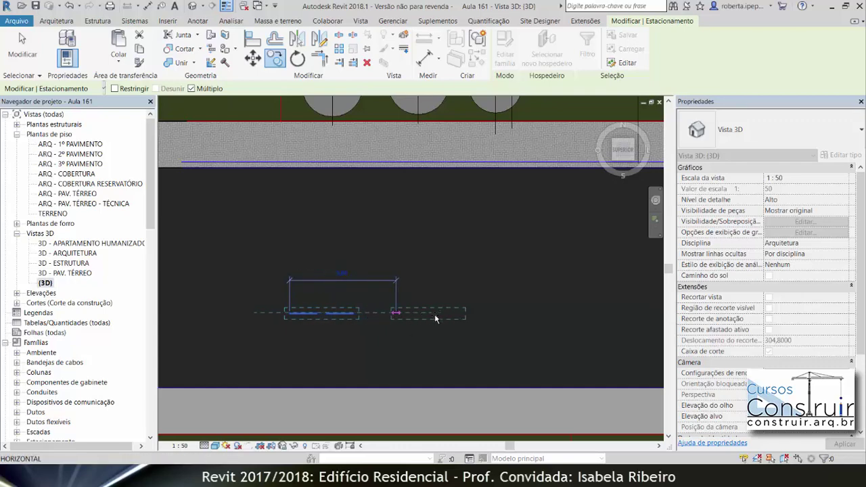
{"action": "scroll", "coordinate": [435, 319], "scroll_direction": "down", "scroll_amount": 2}
{"action": "scroll", "coordinate": [474, 315], "scroll_direction": "down", "scroll_amount": 2}
{"action": "scroll", "coordinate": [440, 311], "scroll_direction": "down", "scroll_amount": 2}
{"action": "scroll", "coordinate": [379, 308], "scroll_direction": "down", "scroll_amount": 2}
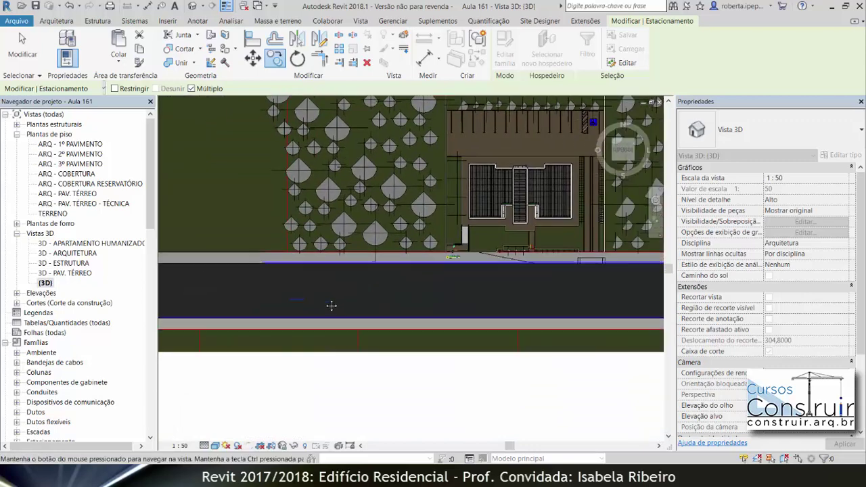
{"action": "scroll", "coordinate": [561, 276], "scroll_direction": "down", "scroll_amount": 1}
{"action": "middle_click_drag", "start_coordinate": [562, 276], "coordinate": [432, 302]}
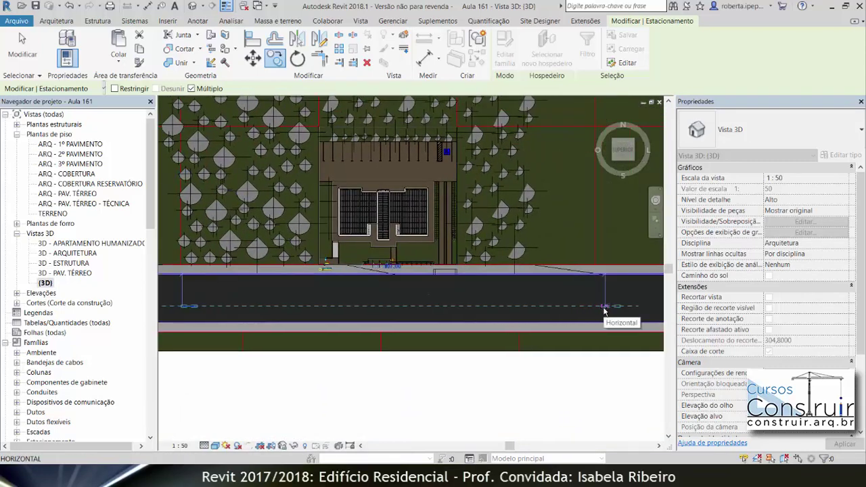
{"action": "type", "text": "4"}
{"action": "key", "text": "Return"}
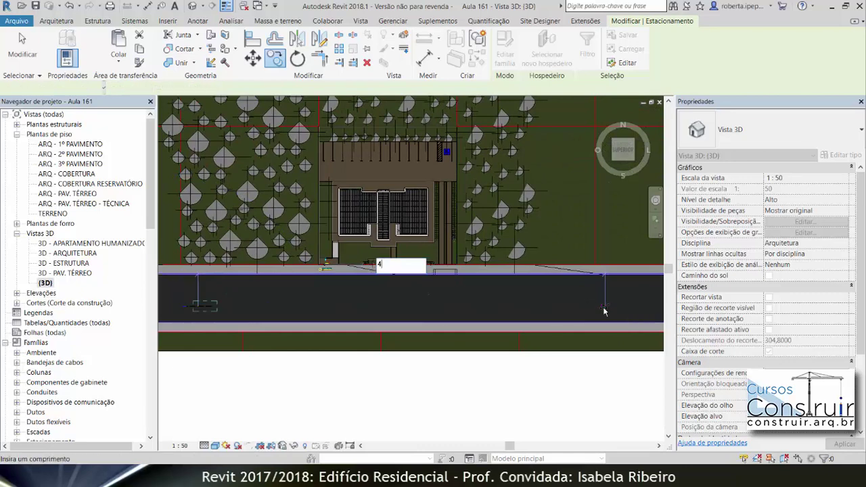
{"action": "key", "text": "Escape"}
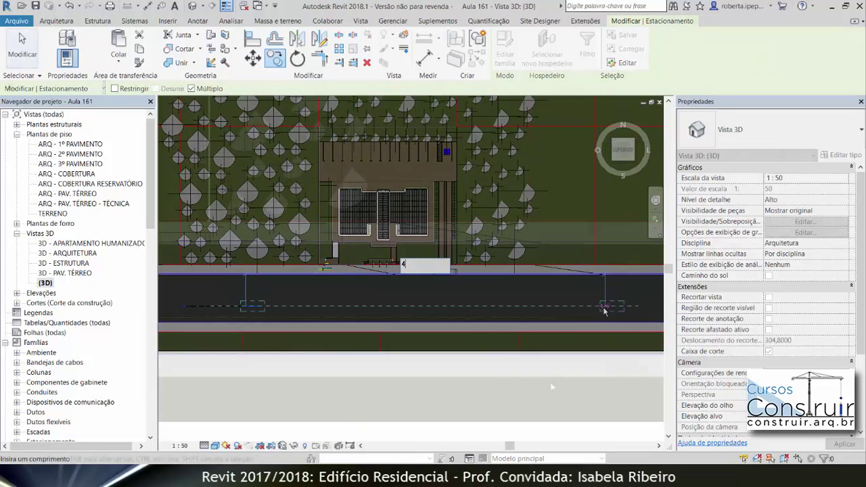
{"action": "scroll", "coordinate": [416, 284], "scroll_direction": "up", "scroll_amount": 4}
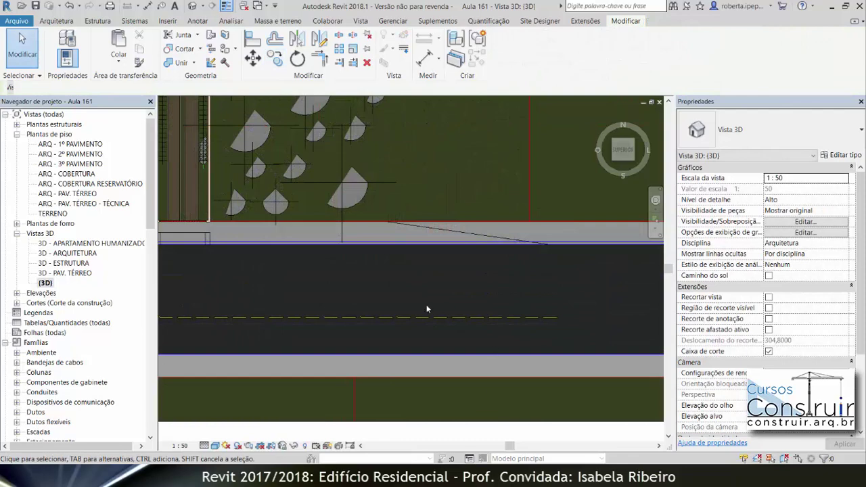
{"action": "scroll", "coordinate": [393, 294], "scroll_direction": "down", "scroll_amount": 2}
{"action": "scroll", "coordinate": [399, 298], "scroll_direction": "down", "scroll_amount": 2}
{"action": "middle_click_drag", "start_coordinate": [406, 300], "coordinate": [539, 306]}
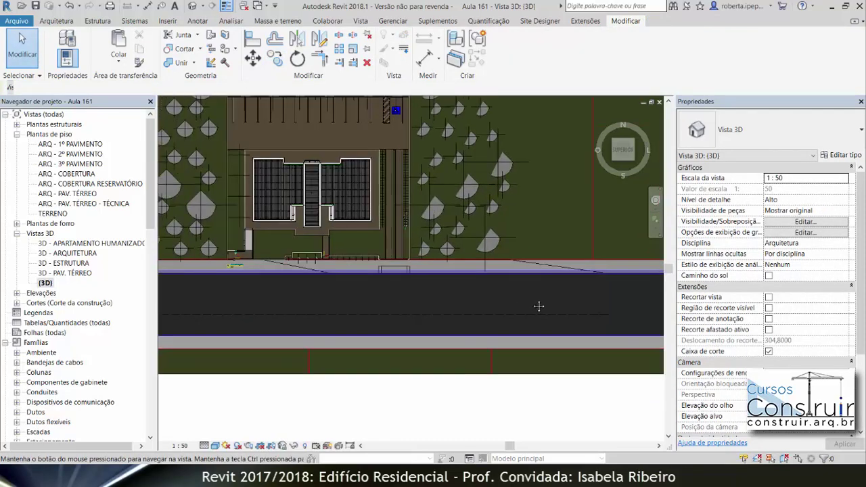
{"action": "scroll", "coordinate": [539, 307], "scroll_direction": "down", "scroll_amount": 2}
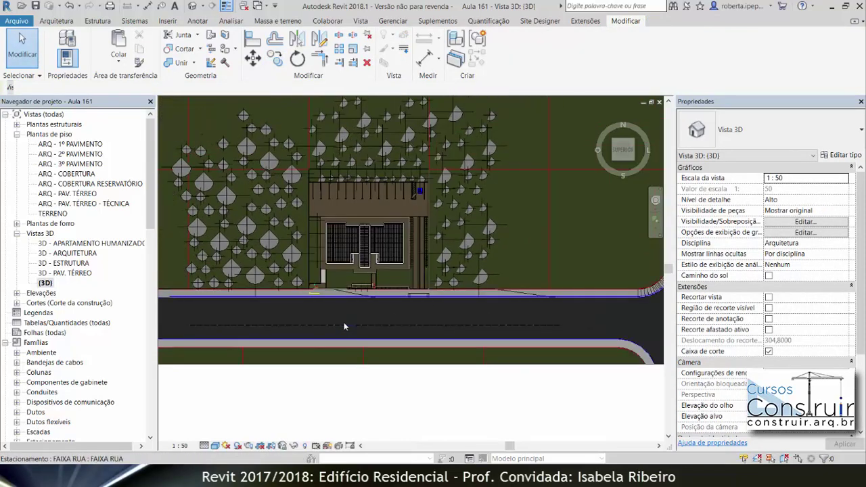
{"action": "scroll", "coordinate": [344, 327], "scroll_direction": "down", "scroll_amount": 1}
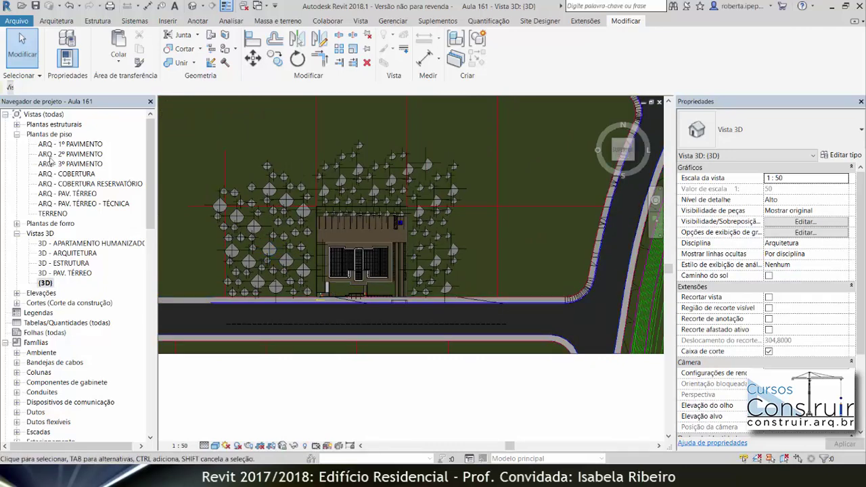
Open the TERRENO floor plan and pan to bring the street into view
{"action": "double_click", "coordinate": [54, 213]}
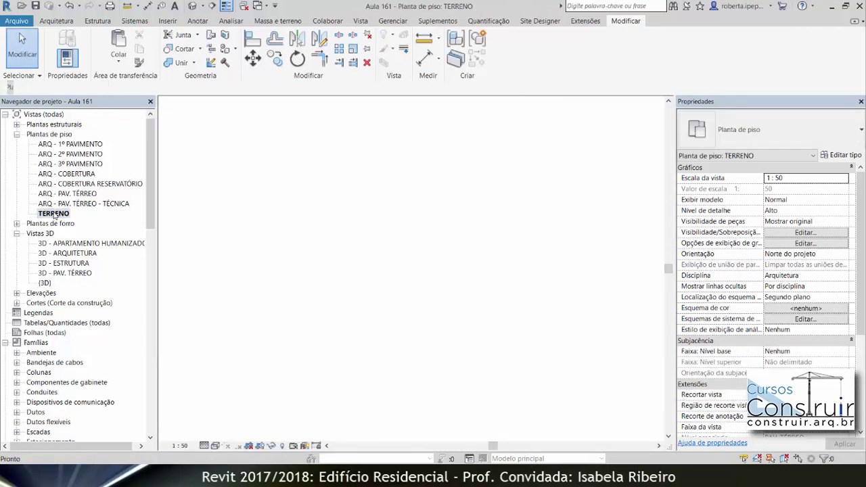
{"action": "scroll", "coordinate": [592, 428], "scroll_direction": "down", "scroll_amount": 2}
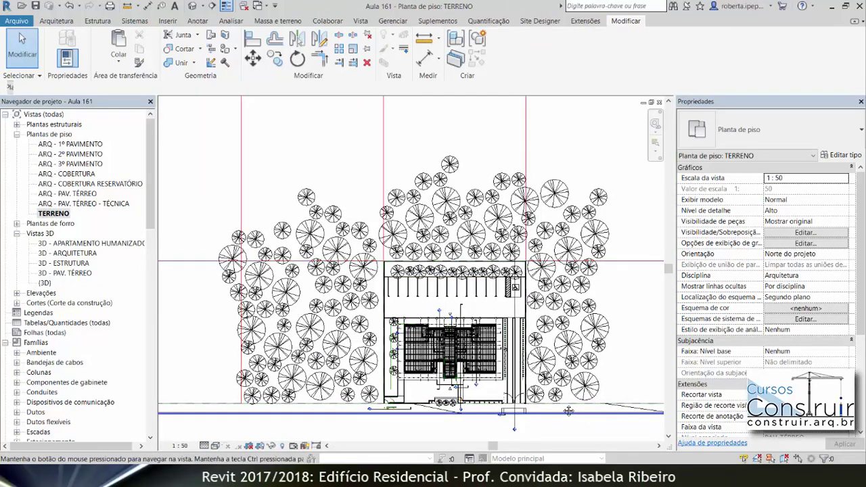
{"action": "middle_click_drag", "start_coordinate": [584, 425], "coordinate": [580, 324]}
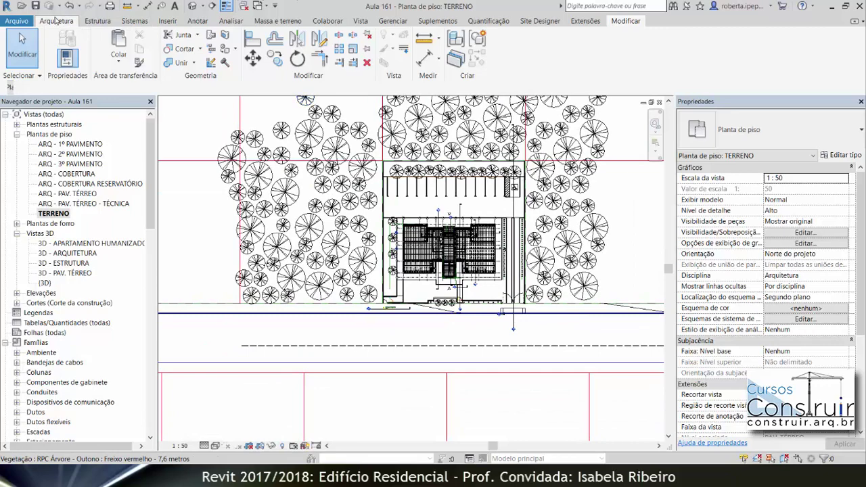
Draw a vertical model line across the street from the sidewalk edge to the blue curb line
{"action": "left_click", "coordinate": [58, 19]}
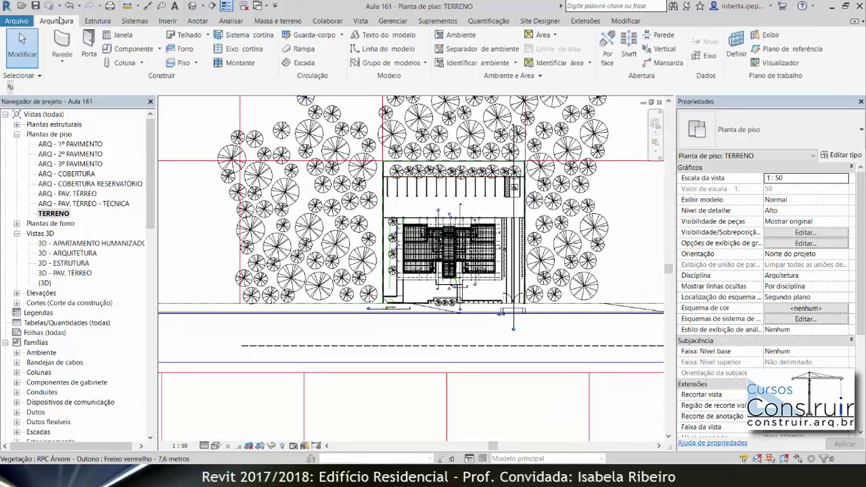
{"action": "left_click", "coordinate": [386, 49]}
{"action": "scroll", "coordinate": [433, 327], "scroll_direction": "up", "scroll_amount": 3}
{"action": "scroll", "coordinate": [463, 271], "scroll_direction": "up", "scroll_amount": 3}
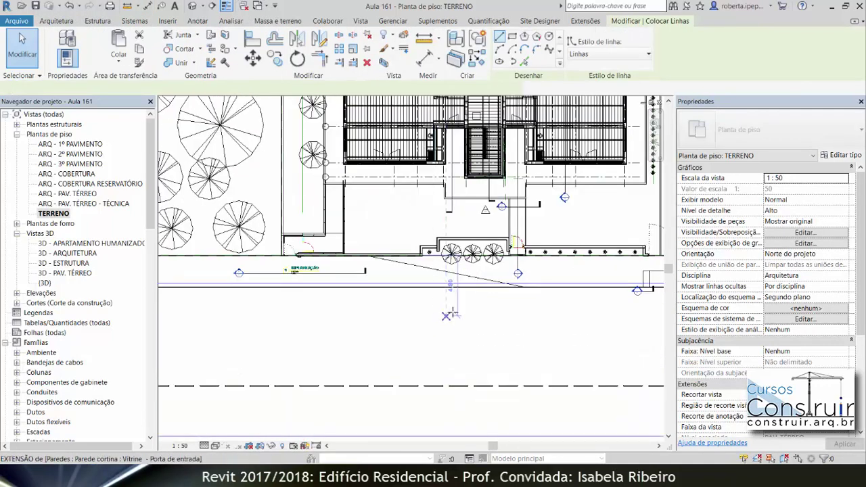
{"action": "scroll", "coordinate": [463, 270], "scroll_direction": "up", "scroll_amount": 3}
{"action": "scroll", "coordinate": [463, 265], "scroll_direction": "up", "scroll_amount": 3}
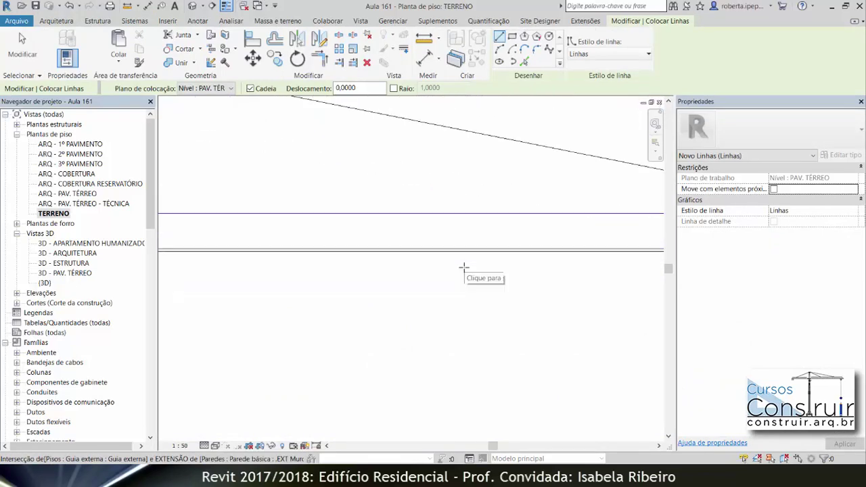
{"action": "left_click", "coordinate": [465, 249]}
{"action": "scroll", "coordinate": [461, 271], "scroll_direction": "down", "scroll_amount": 3}
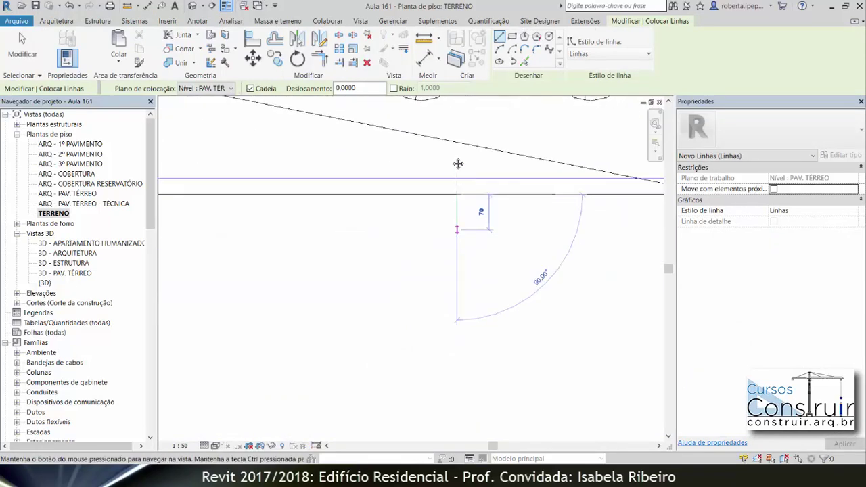
{"action": "scroll", "coordinate": [450, 250], "scroll_direction": "down", "scroll_amount": 3}
{"action": "scroll", "coordinate": [449, 252], "scroll_direction": "up", "scroll_amount": 2}
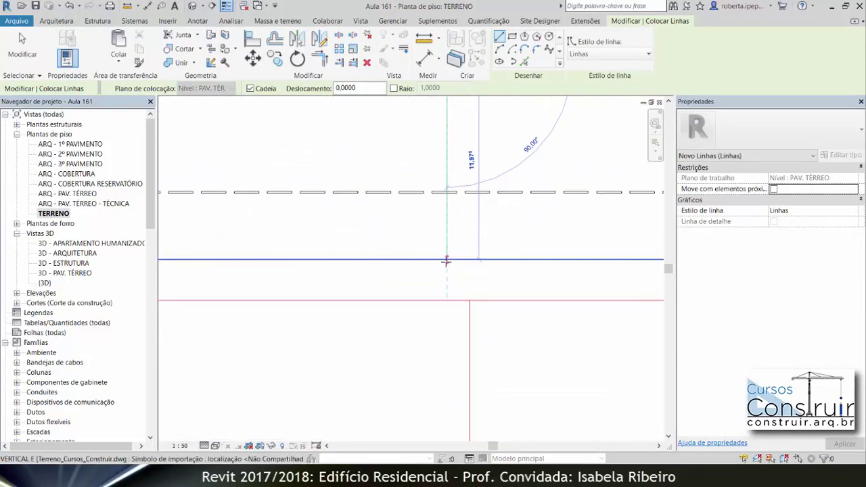
{"action": "left_click", "coordinate": [447, 260]}
{"action": "key", "text": "Escape"}
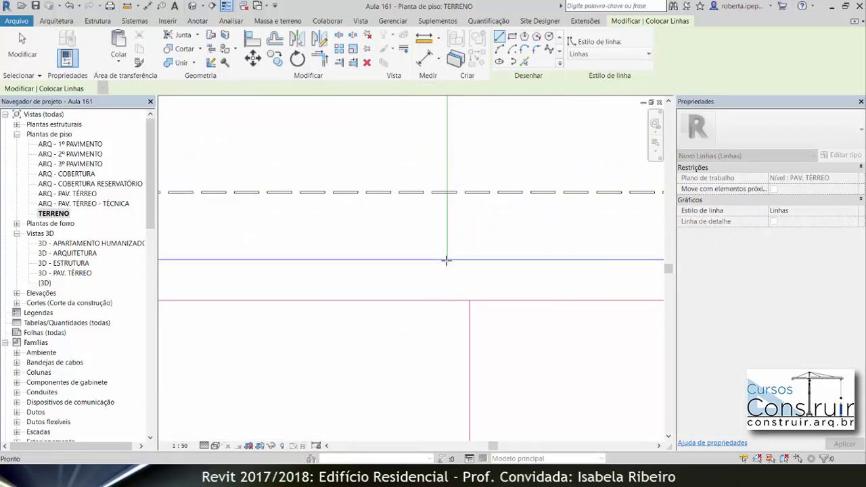
{"action": "key", "text": "Escape"}
Extend the vertical guide line to exactly 12.0000 long and reframe the street area
{"action": "left_click", "coordinate": [445, 222]}
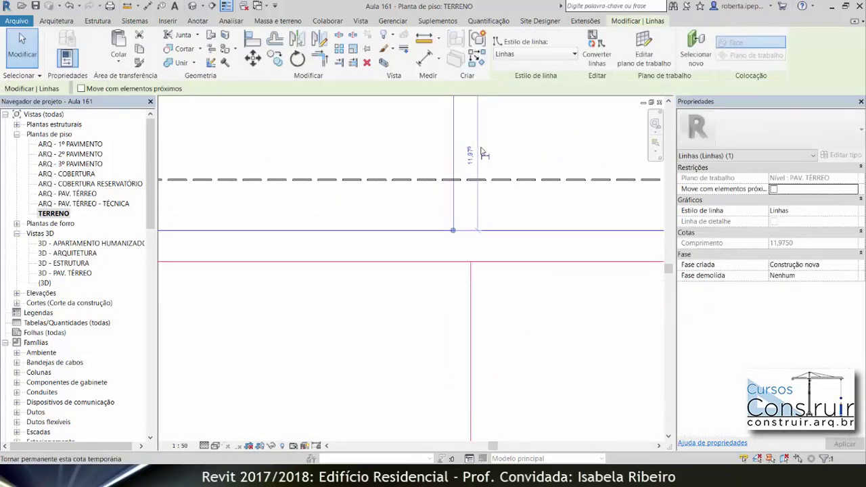
{"action": "scroll", "coordinate": [450, 282], "scroll_direction": "down", "scroll_amount": 2}
{"action": "scroll", "coordinate": [464, 238], "scroll_direction": "up", "scroll_amount": 3}
{"action": "scroll", "coordinate": [464, 228], "scroll_direction": "up", "scroll_amount": 3}
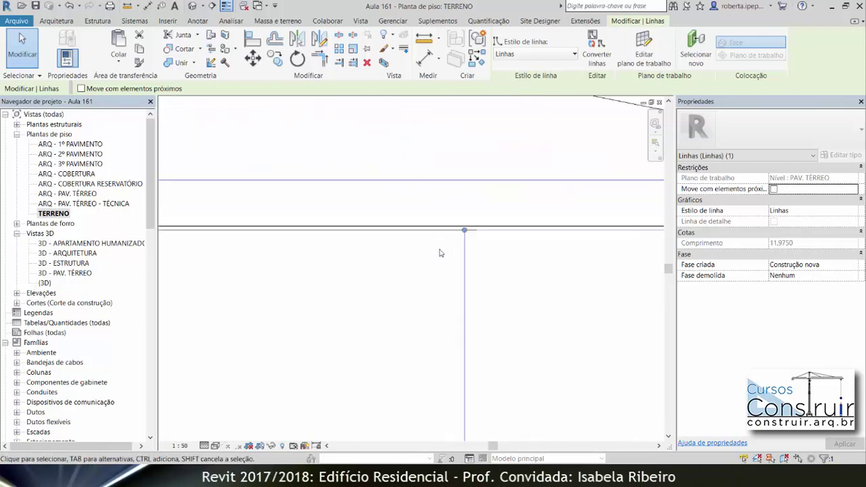
{"action": "scroll", "coordinate": [484, 213], "scroll_direction": "up", "scroll_amount": 1}
{"action": "left_click_drag", "start_coordinate": [488, 216], "coordinate": [495, 209]}
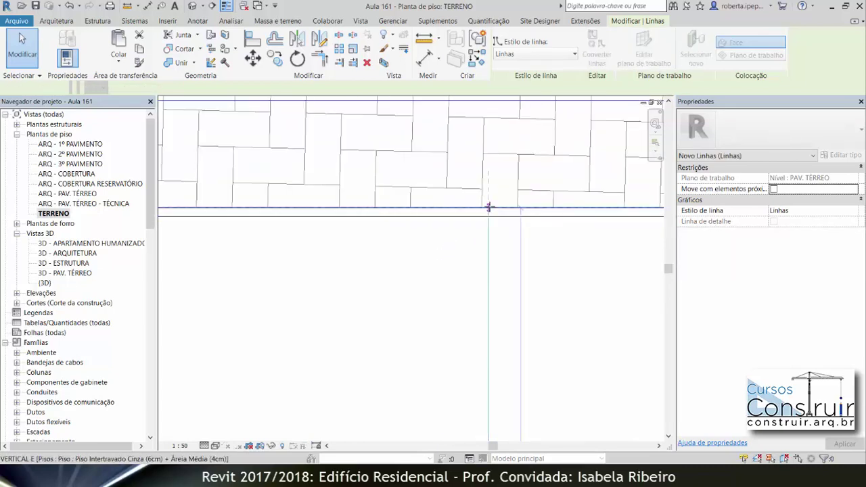
{"action": "scroll", "coordinate": [563, 300], "scroll_direction": "down", "scroll_amount": 2}
{"action": "middle_click_drag", "start_coordinate": [563, 300], "coordinate": [433, 176]}
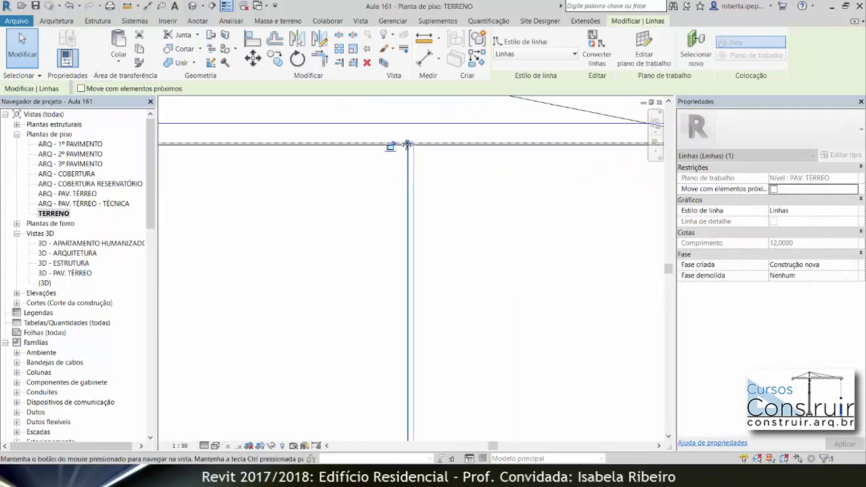
{"action": "scroll", "coordinate": [444, 249], "scroll_direction": "down", "scroll_amount": 2}
{"action": "middle_click_drag", "start_coordinate": [455, 370], "coordinate": [454, 219]}
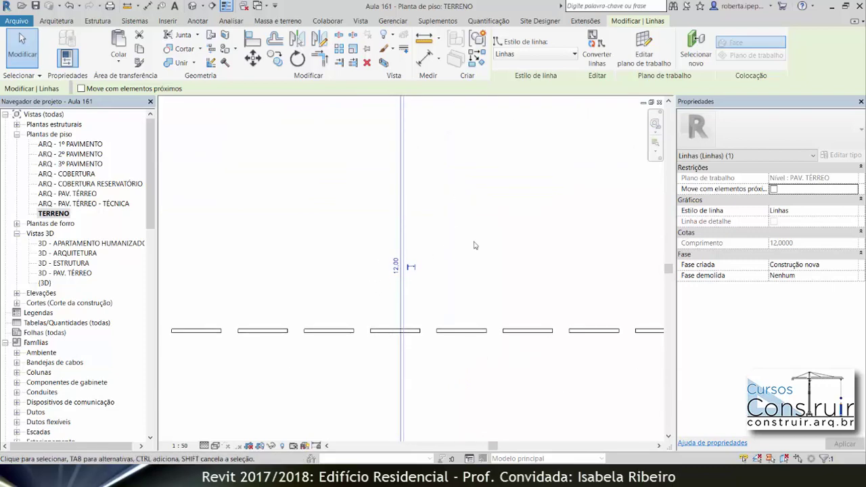
{"action": "key", "text": "Escape"}
{"action": "scroll", "coordinate": [467, 247], "scroll_direction": "down", "scroll_amount": 2}
{"action": "middle_click_drag", "start_coordinate": [460, 249], "coordinate": [461, 205]}
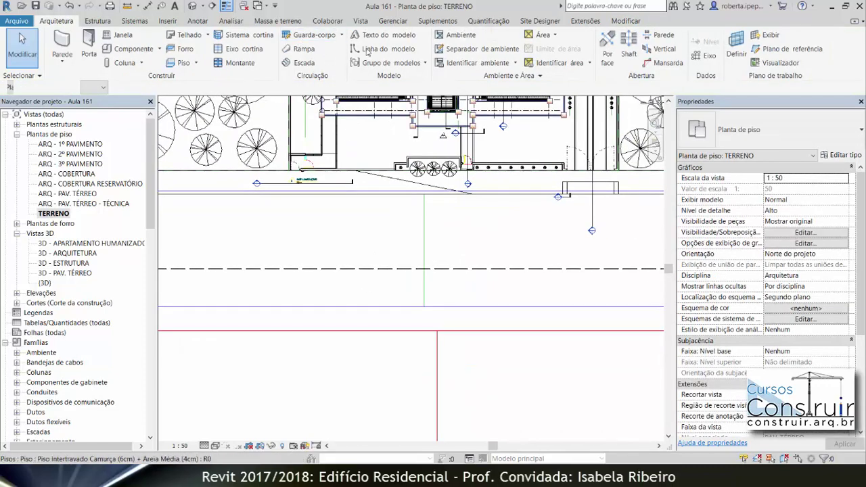
{"action": "left_click", "coordinate": [369, 49]}
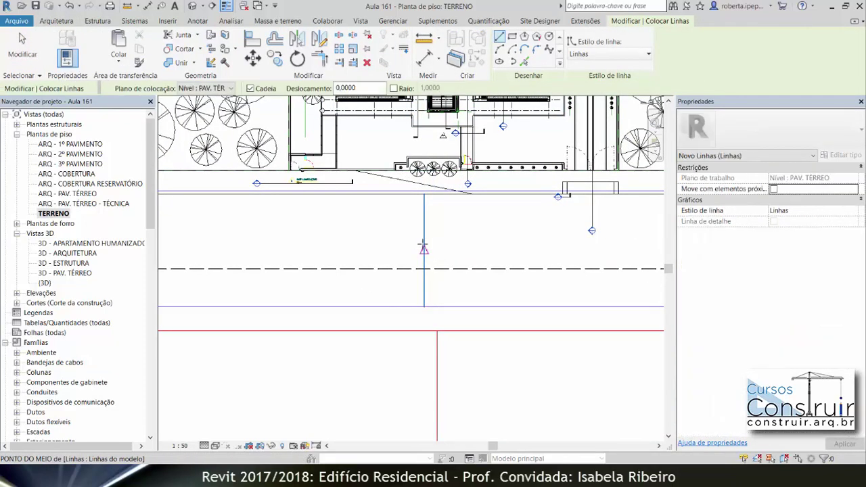
Draw a horizontal model line starting at the vertical line's midpoint
{"action": "scroll", "coordinate": [425, 248], "scroll_direction": "up", "scroll_amount": 3}
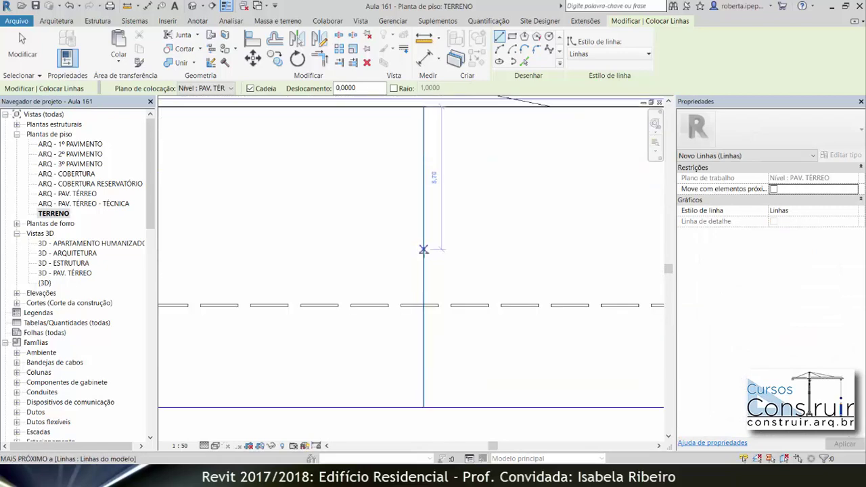
{"action": "left_click", "coordinate": [424, 256]}
{"action": "scroll", "coordinate": [492, 244], "scroll_direction": "down", "scroll_amount": 3}
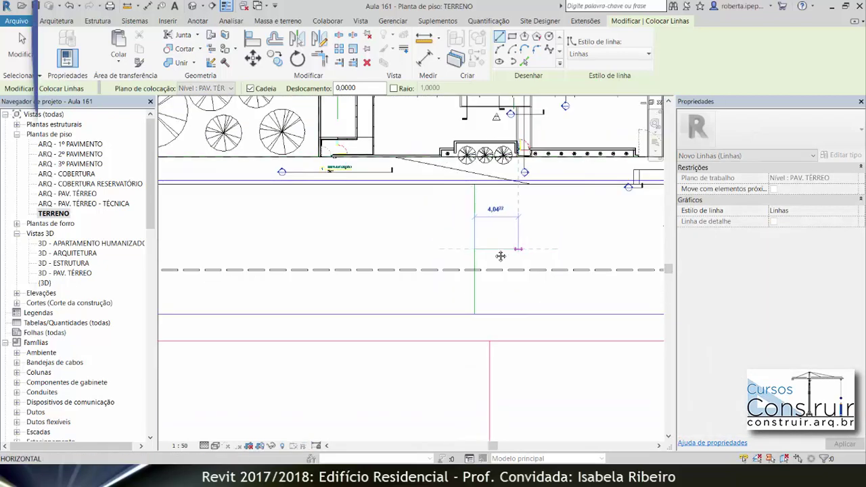
{"action": "left_click", "coordinate": [620, 247]}
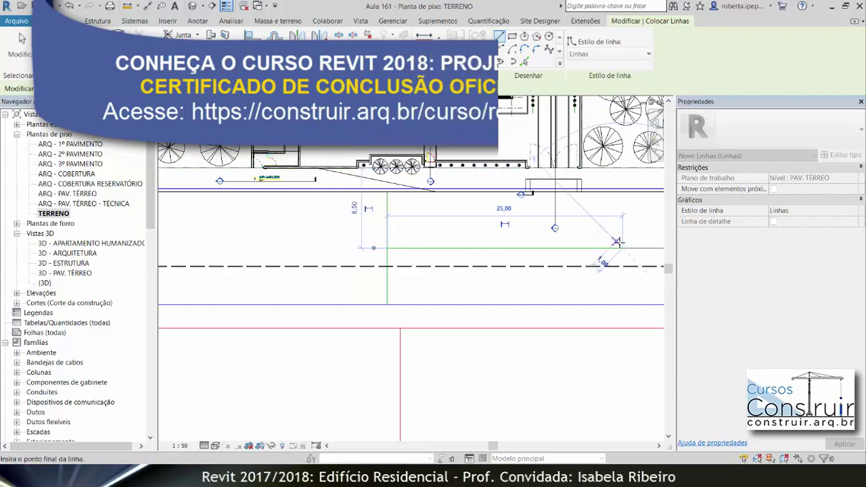
{"action": "key", "text": "Escape"}
{"action": "key", "text": "Escape"}
Window-select the dashed FAIXA RUA street stripe
{"action": "scroll", "coordinate": [533, 277], "scroll_direction": "down", "scroll_amount": 3}
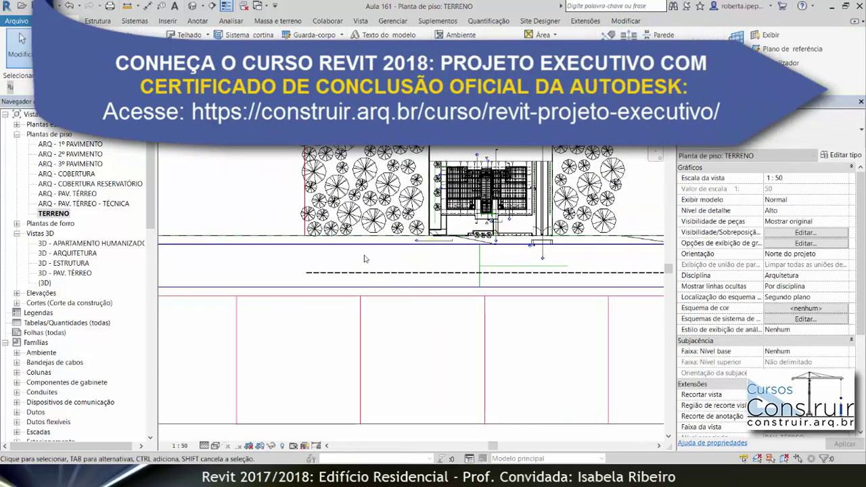
{"action": "scroll", "coordinate": [305, 301], "scroll_direction": "up", "scroll_amount": 2}
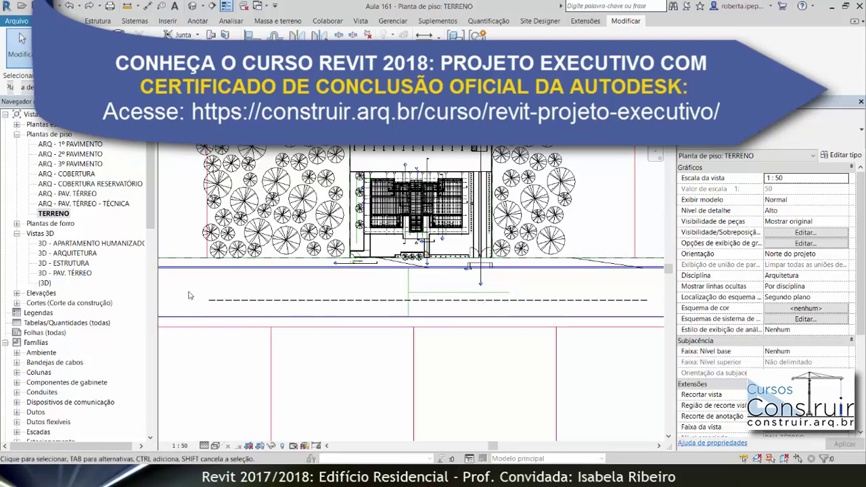
{"action": "left_click_drag", "start_coordinate": [190, 293], "coordinate": [364, 298]}
{"action": "left_click_drag", "start_coordinate": [202, 299], "coordinate": [655, 314]}
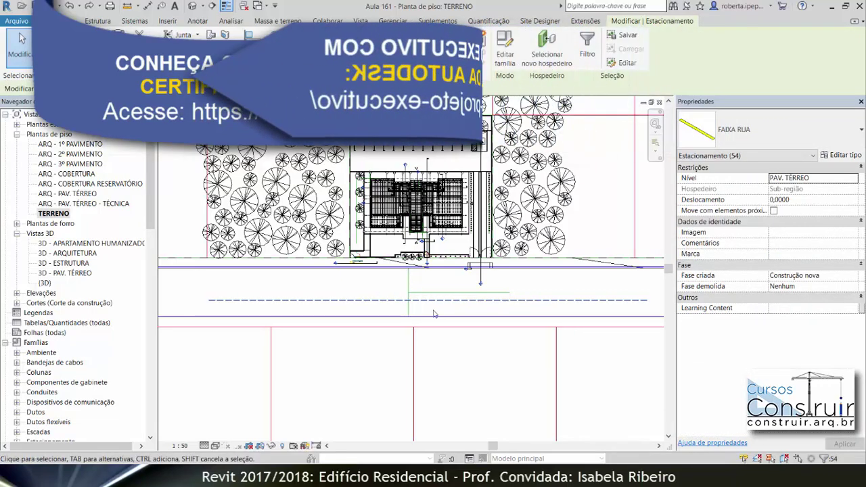
Move the selected stripes from a dash base point onto the horizontal centre guide line
{"action": "scroll", "coordinate": [413, 298], "scroll_direction": "up", "scroll_amount": 3}
{"action": "scroll", "coordinate": [399, 272], "scroll_direction": "up", "scroll_amount": 3}
{"action": "scroll", "coordinate": [468, 325], "scroll_direction": "up", "scroll_amount": 3}
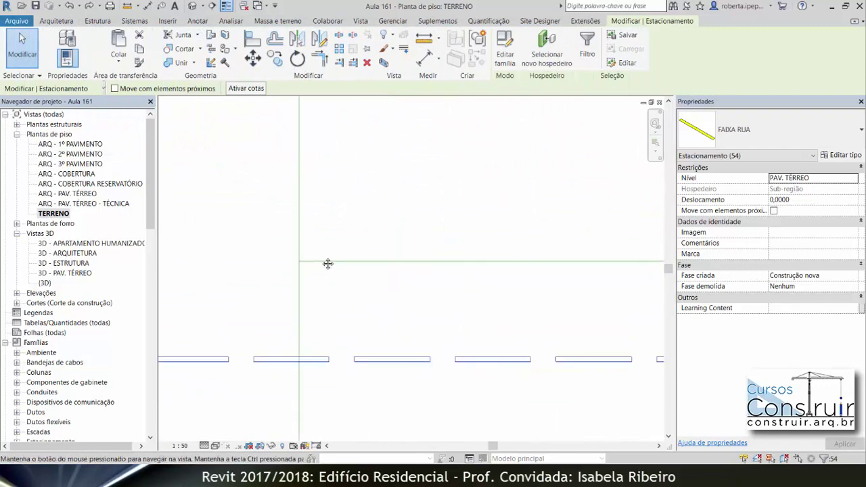
{"action": "left_click", "coordinate": [253, 58]}
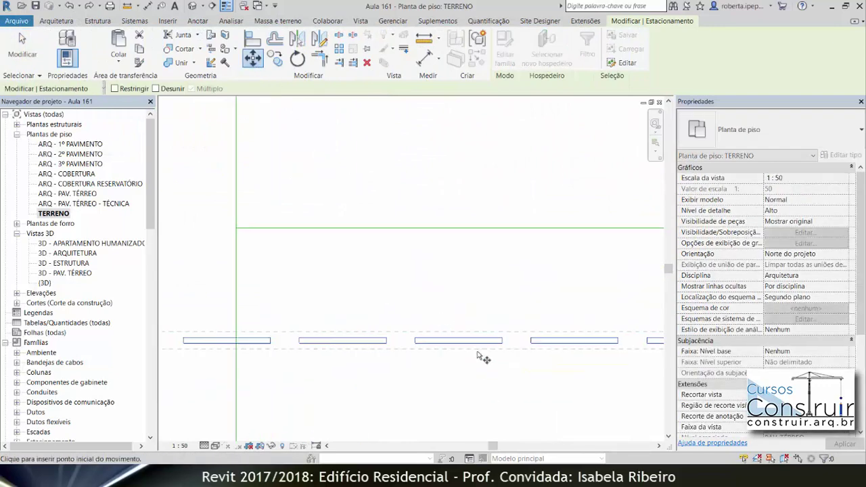
{"action": "scroll", "coordinate": [515, 356], "scroll_direction": "up", "scroll_amount": 2}
{"action": "scroll", "coordinate": [542, 345], "scroll_direction": "up", "scroll_amount": 3}
{"action": "scroll", "coordinate": [548, 337], "scroll_direction": "up", "scroll_amount": 3}
{"action": "left_click", "coordinate": [540, 332]}
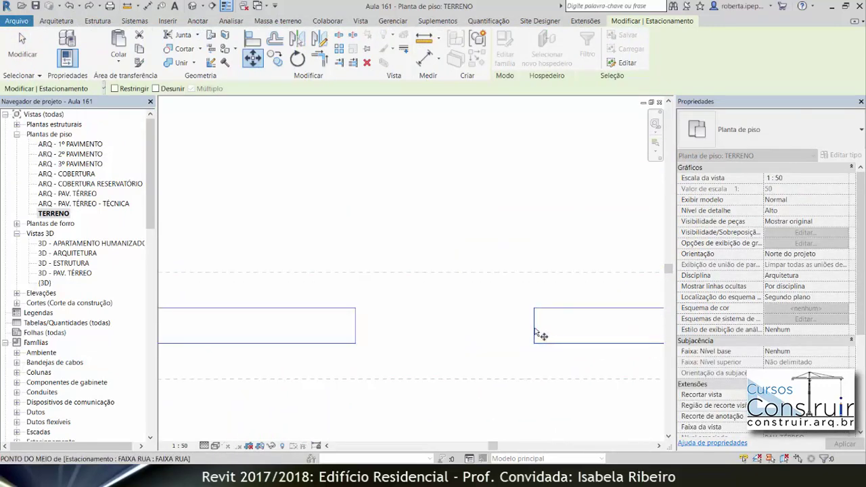
{"action": "scroll", "coordinate": [539, 233], "scroll_direction": "up", "scroll_amount": 2}
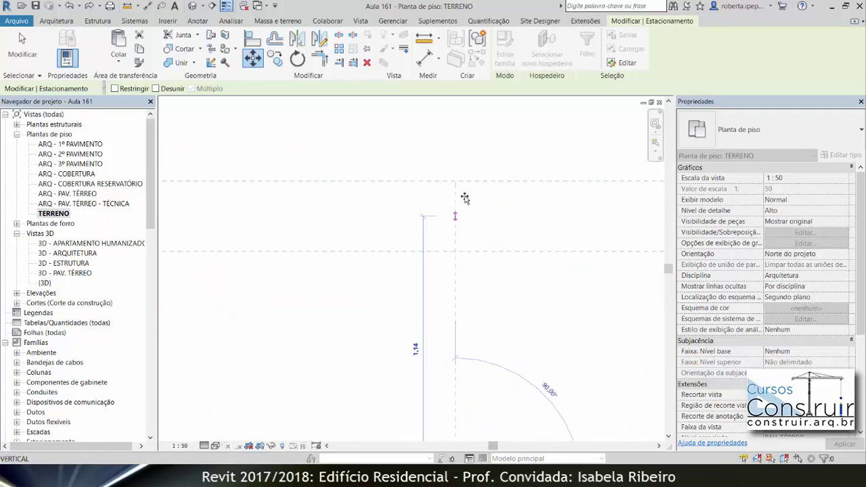
{"action": "scroll", "coordinate": [454, 379], "scroll_direction": "up", "scroll_amount": 2}
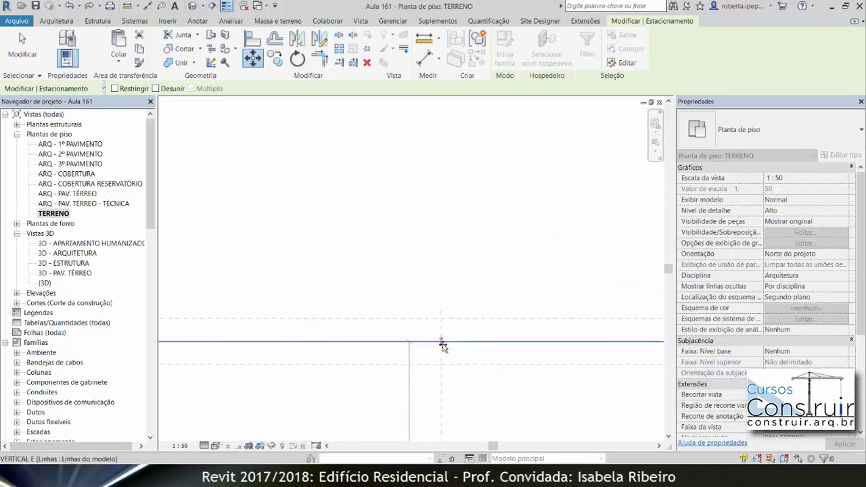
{"action": "left_click", "coordinate": [442, 347]}
{"action": "key", "text": "Escape"}
Select and deselect the vertical guide line to check the stripes' new position
{"action": "scroll", "coordinate": [470, 230], "scroll_direction": "down", "scroll_amount": 3}
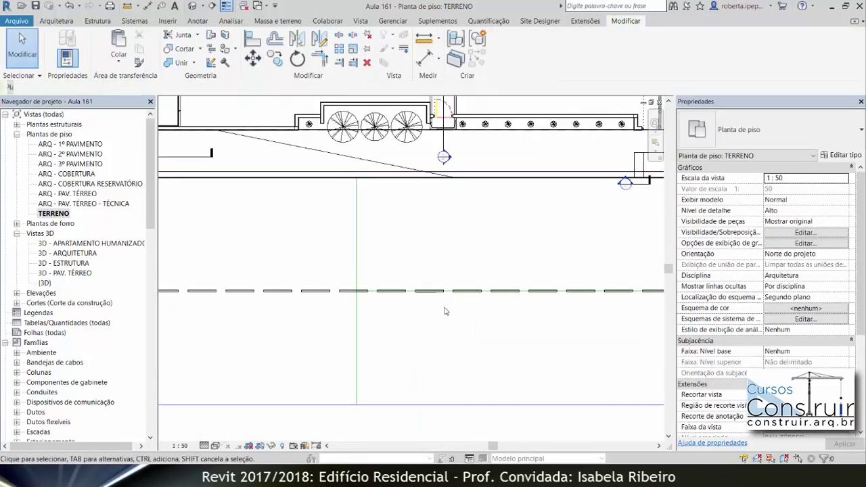
{"action": "scroll", "coordinate": [433, 250], "scroll_direction": "down", "scroll_amount": 2}
{"action": "left_click", "coordinate": [394, 267]}
{"action": "key", "text": "Escape"}
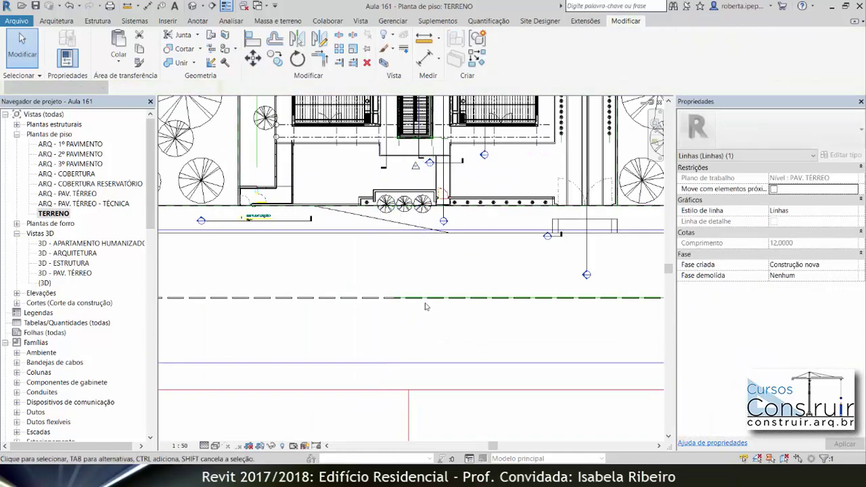
{"action": "scroll", "coordinate": [335, 297], "scroll_direction": "up", "scroll_amount": 4}
{"action": "scroll", "coordinate": [335, 296], "scroll_direction": "up", "scroll_amount": 2}
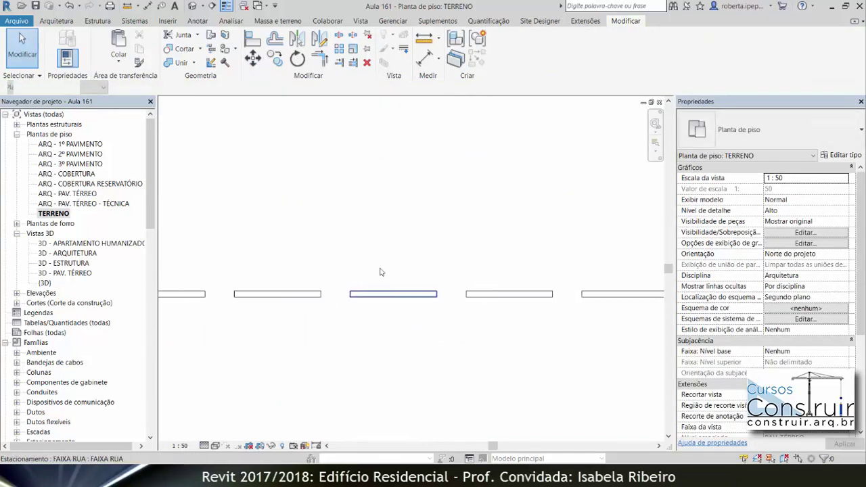
{"action": "scroll", "coordinate": [336, 298], "scroll_direction": "down", "scroll_amount": 3}
{"action": "scroll", "coordinate": [305, 306], "scroll_direction": "down", "scroll_amount": 2}
Open the {3D} view, zoom in on the road stripes, and select the sidewalk floor
{"action": "double_click", "coordinate": [44, 283]}
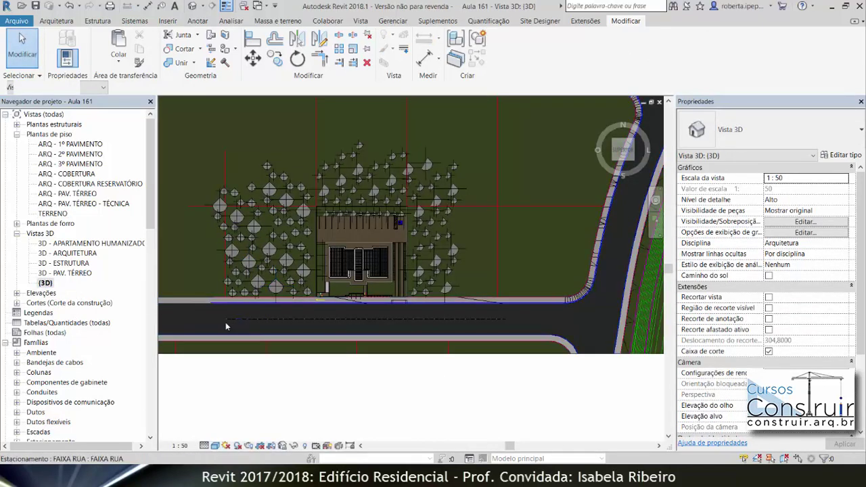
{"action": "scroll", "coordinate": [453, 336], "scroll_direction": "up", "scroll_amount": 1}
{"action": "scroll", "coordinate": [454, 337], "scroll_direction": "up", "scroll_amount": 3}
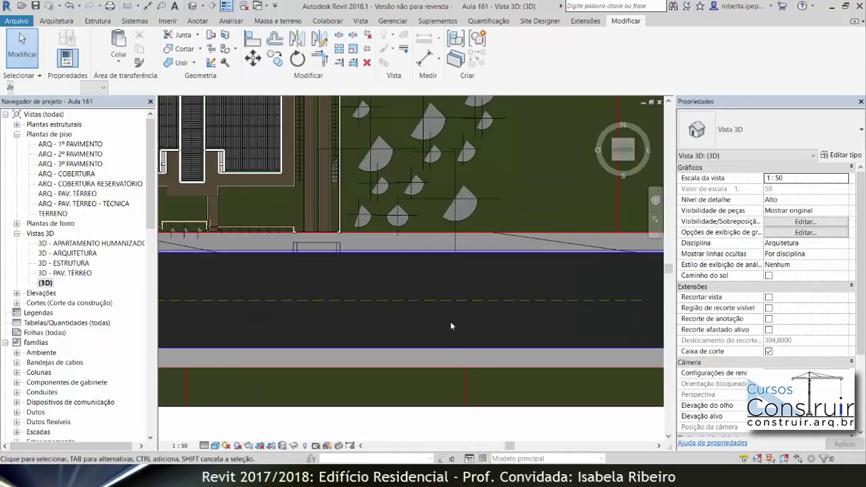
{"action": "scroll", "coordinate": [398, 331], "scroll_direction": "down", "scroll_amount": 3}
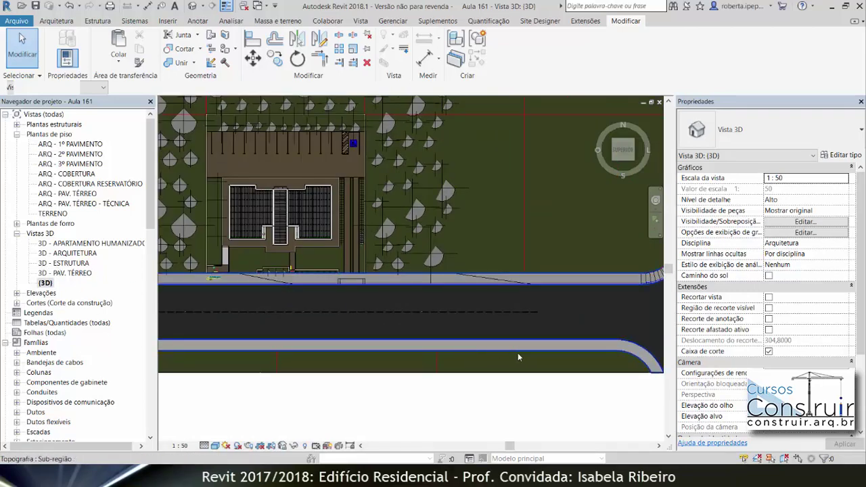
{"action": "left_click", "coordinate": [309, 284]}
Open 3D - ARQUITETURA and orbit the model to view the striped street
{"action": "double_click", "coordinate": [77, 254]}
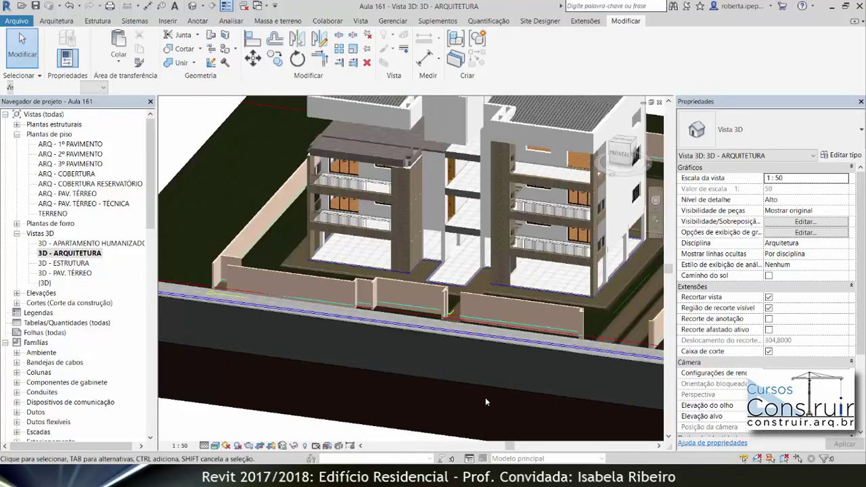
{"action": "scroll", "coordinate": [408, 359], "scroll_direction": "down", "scroll_amount": 3}
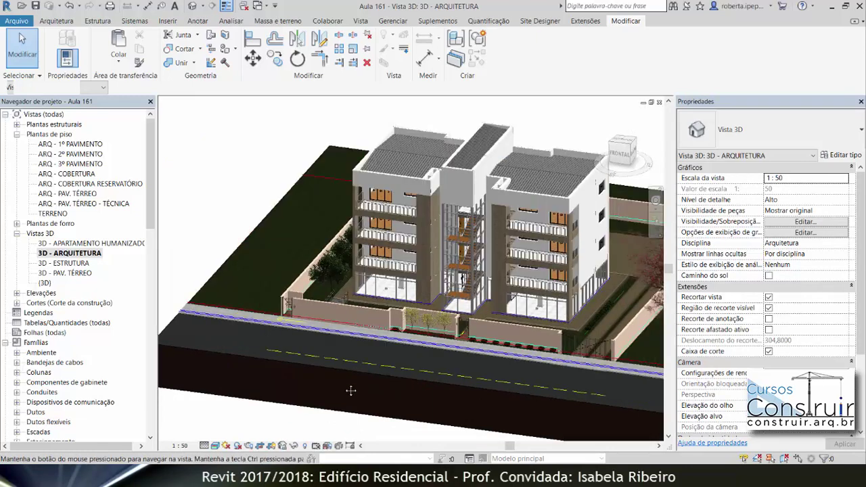
{"action": "middle_click_drag", "start_coordinate": [391, 365], "coordinate": [298, 342], "text": "shift"}
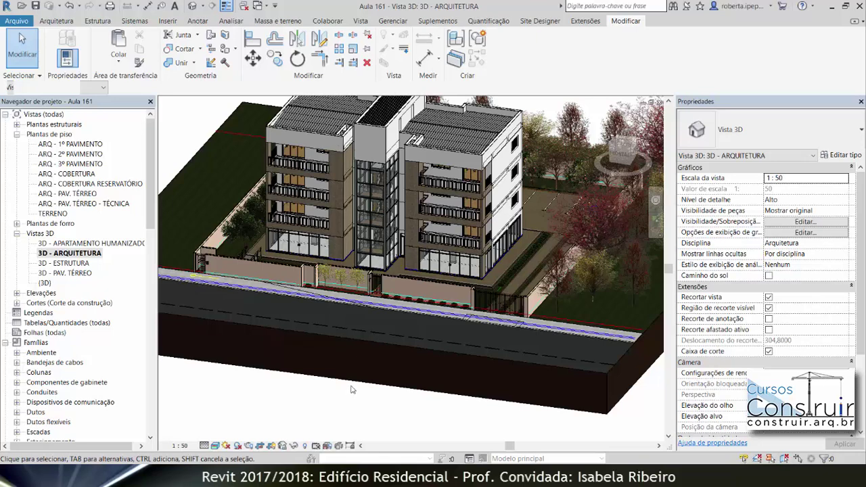
{"action": "scroll", "coordinate": [352, 391], "scroll_direction": "down", "scroll_amount": 5}
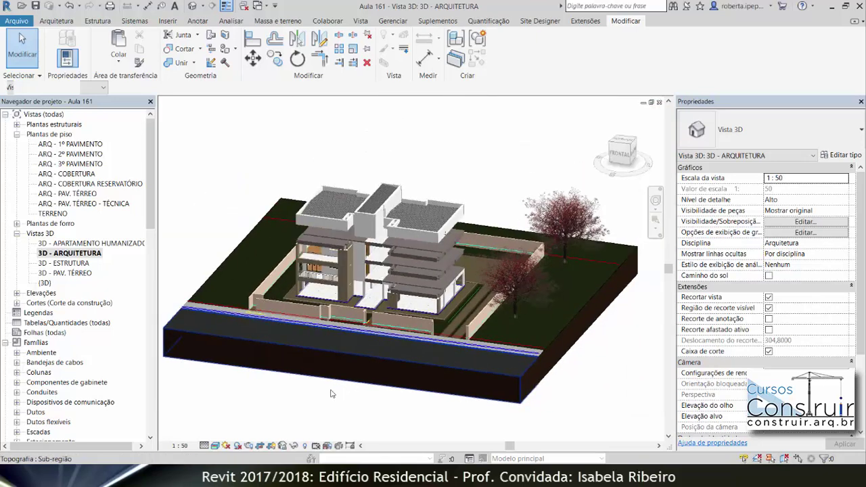
{"action": "middle_click_drag", "start_coordinate": [331, 393], "coordinate": [309, 402]}
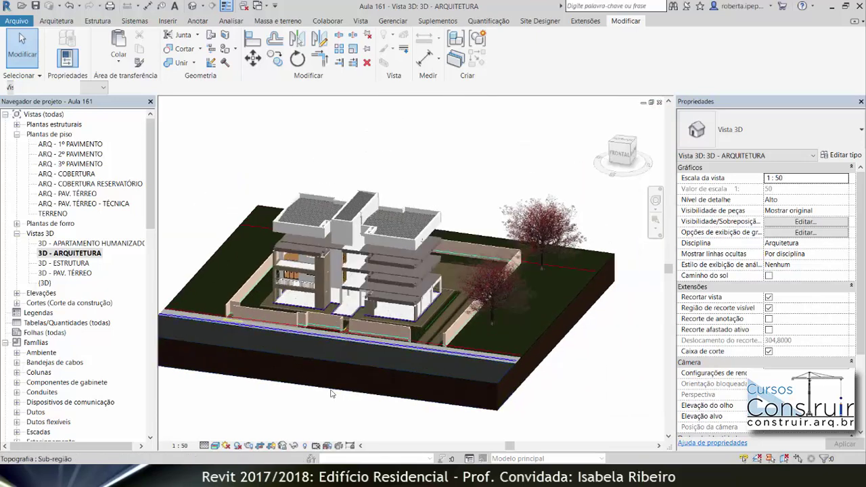